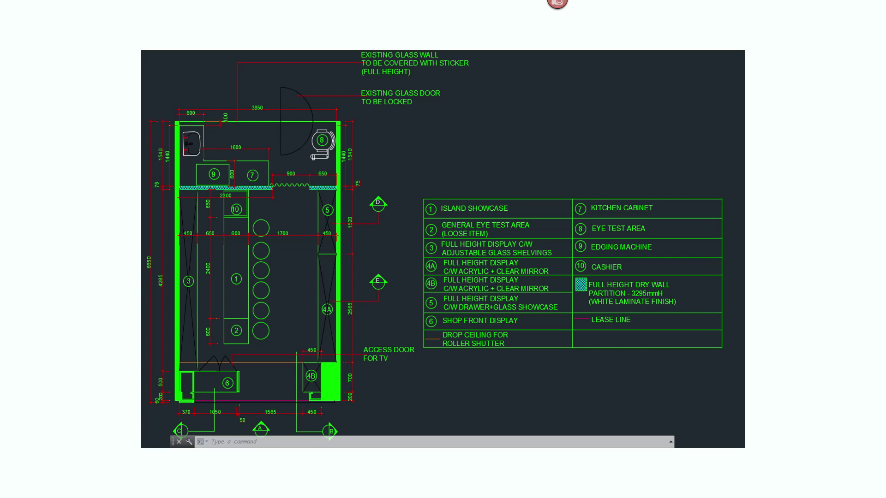
key("Right")
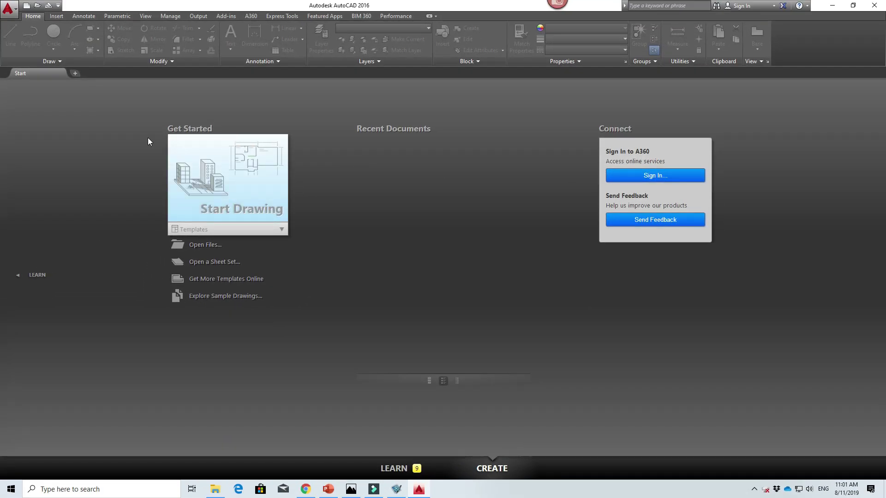
Create a new drawing with no template, using metric units.
left_click(11, 15)
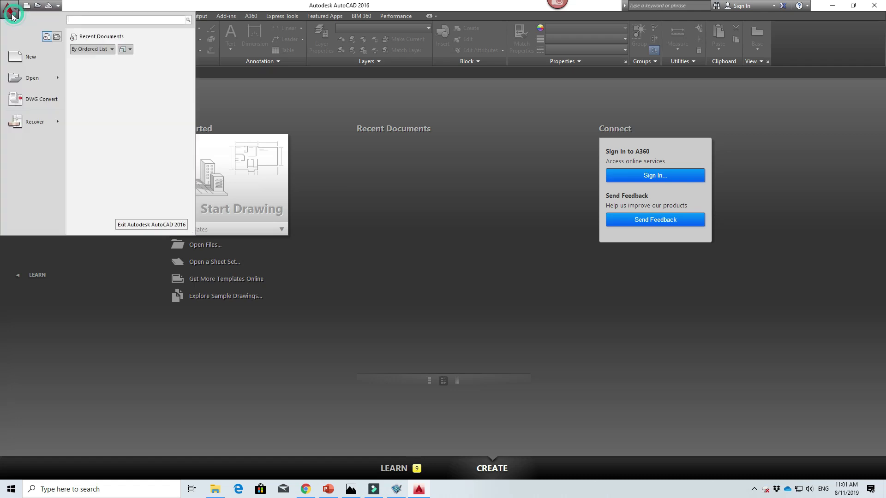
left_click(29, 57)
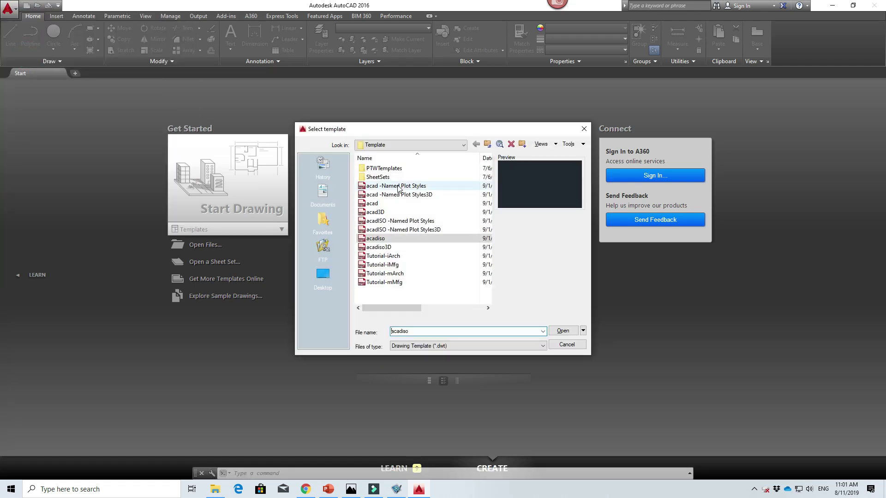
left_click(583, 331)
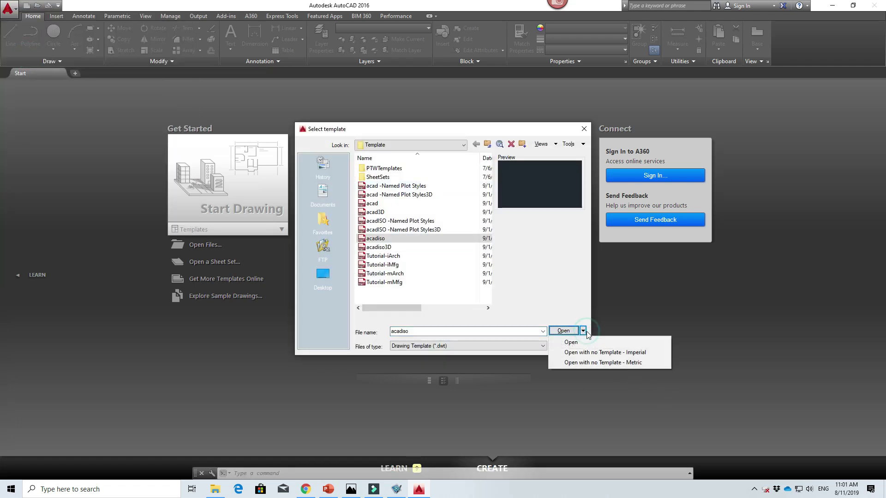
left_click(629, 363)
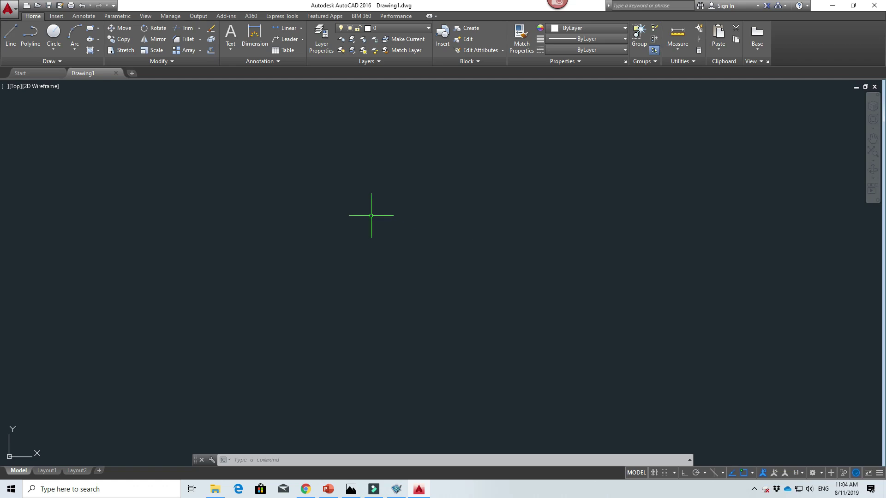
Set the crosshairs color for 2D model space to Green in the display options and apply it.
left_click(9, 11)
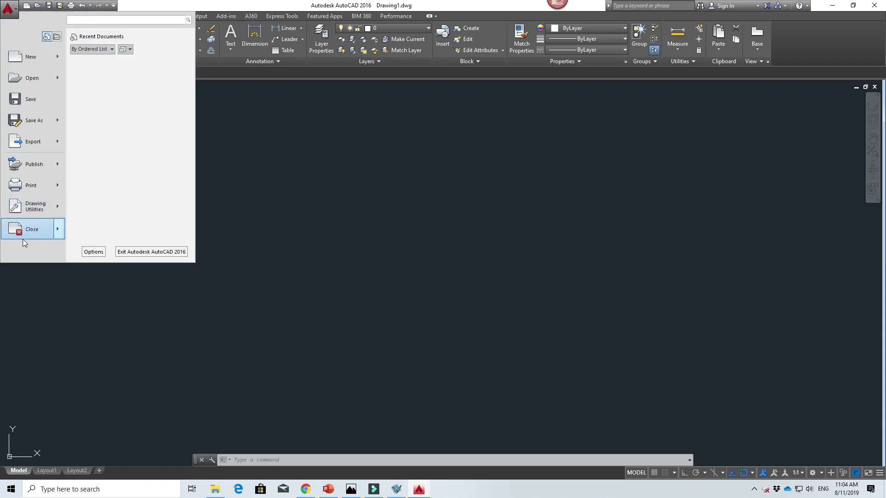
left_click(94, 252)
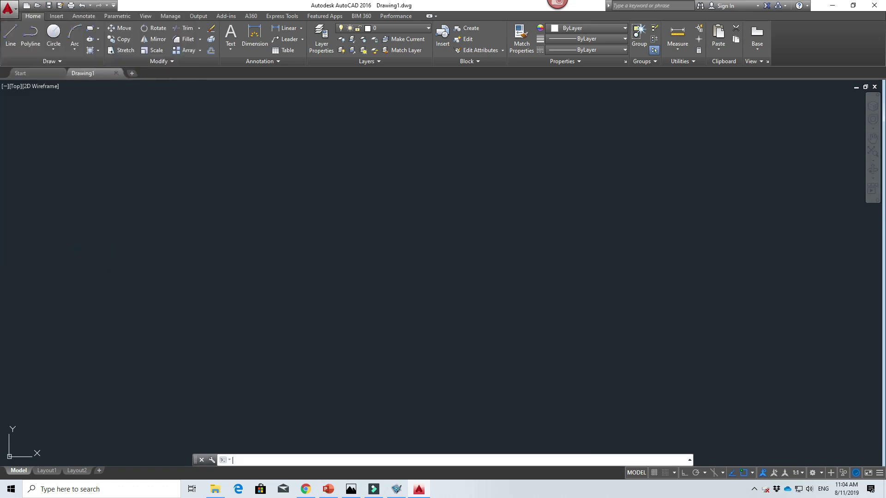
left_click(317, 137)
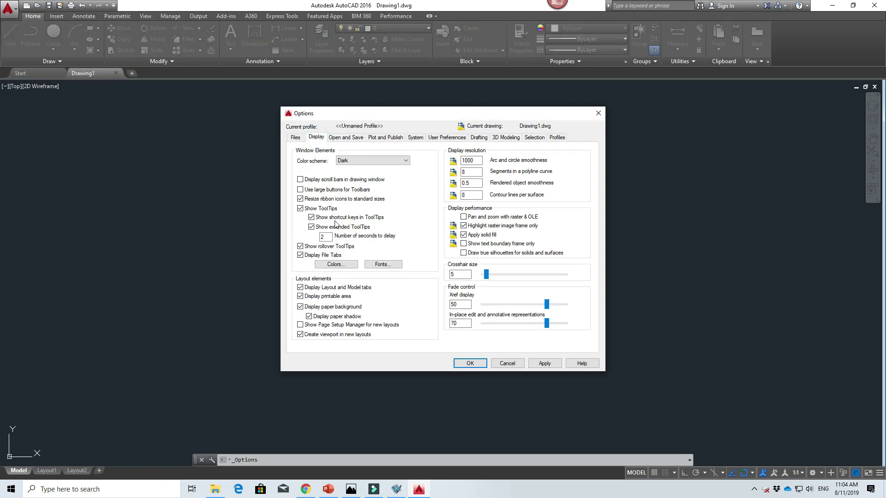
left_click(336, 264)
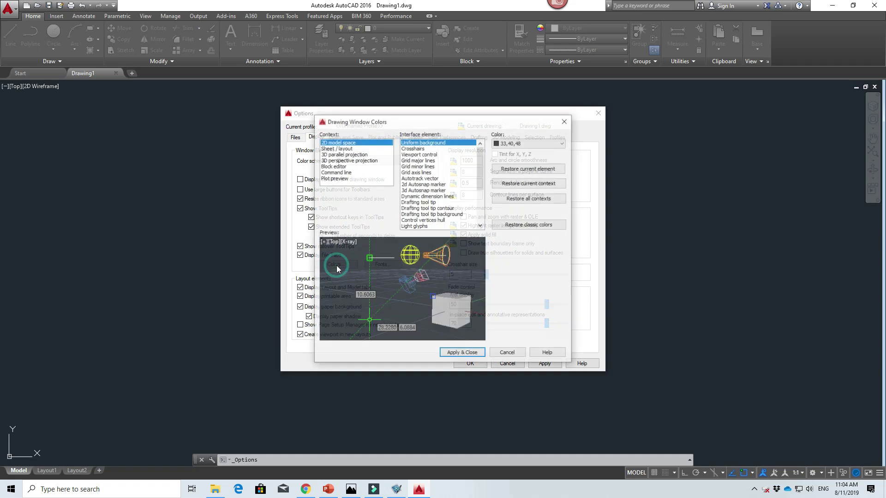
left_click(411, 148)
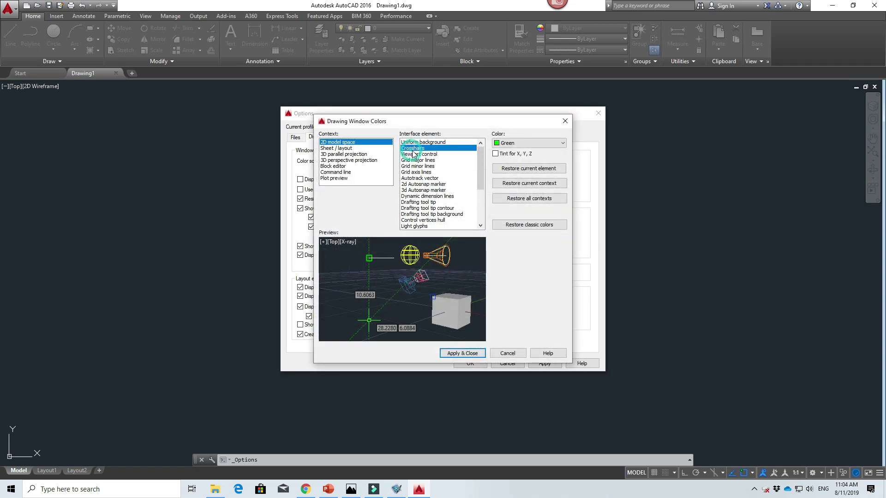
left_click(516, 143)
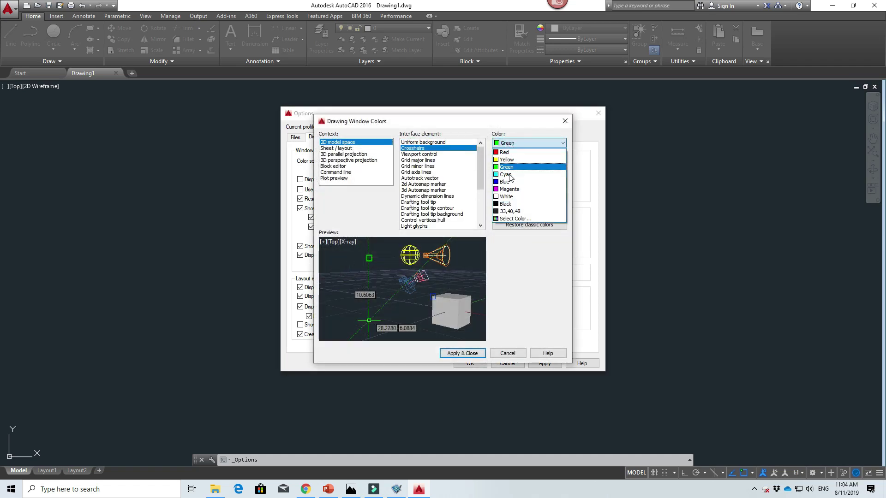
left_click(517, 144)
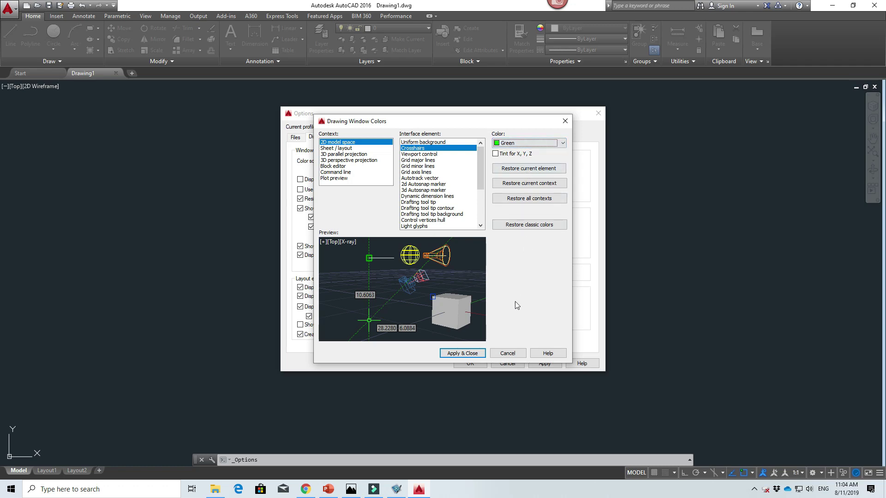
left_click(473, 354)
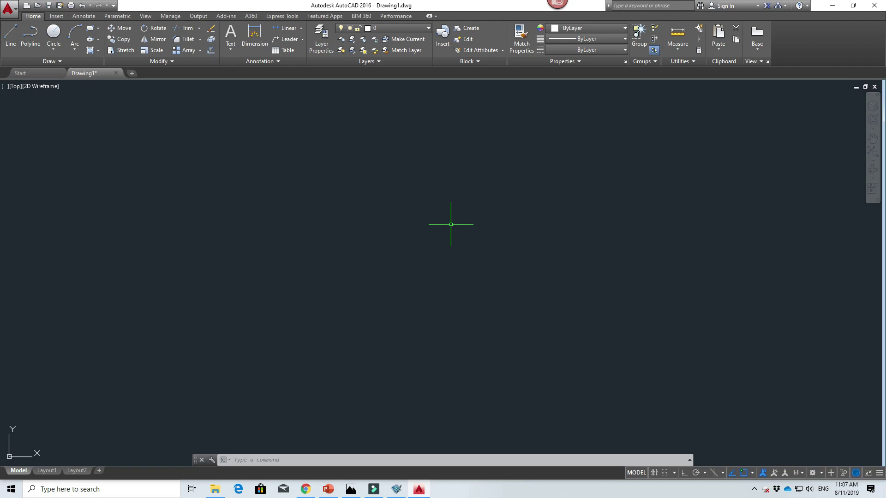
Set the length precision of the drawing units to 0.00.
type("u")
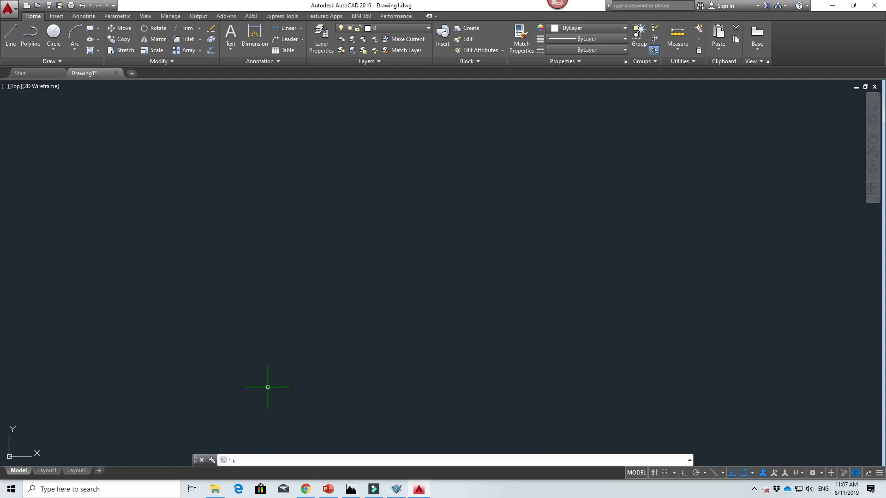
key("Return")
type("units")
key("Return")
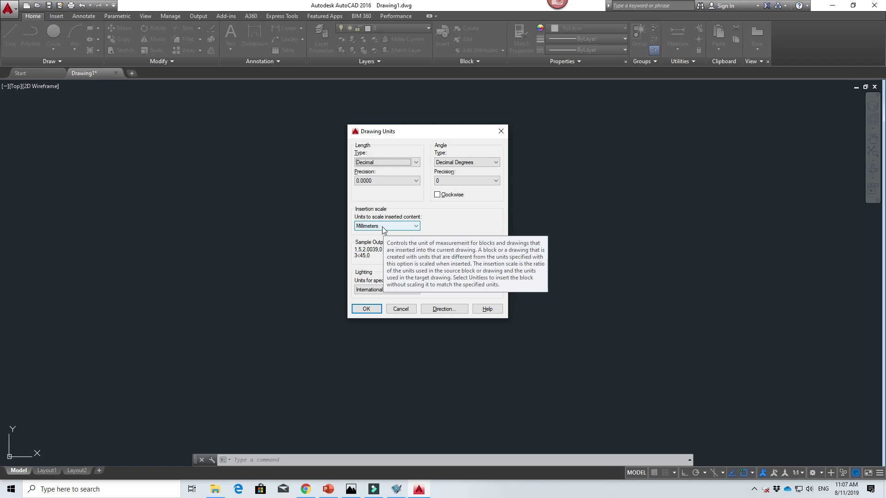
left_click(372, 181)
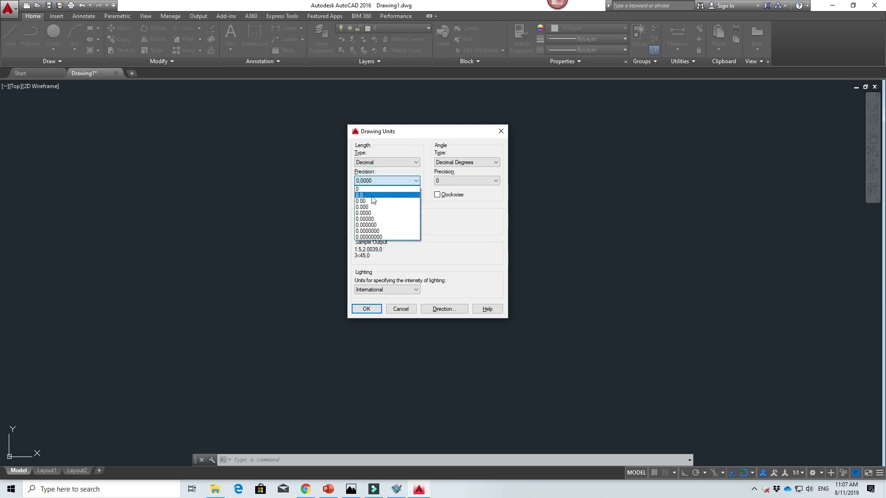
left_click(372, 201)
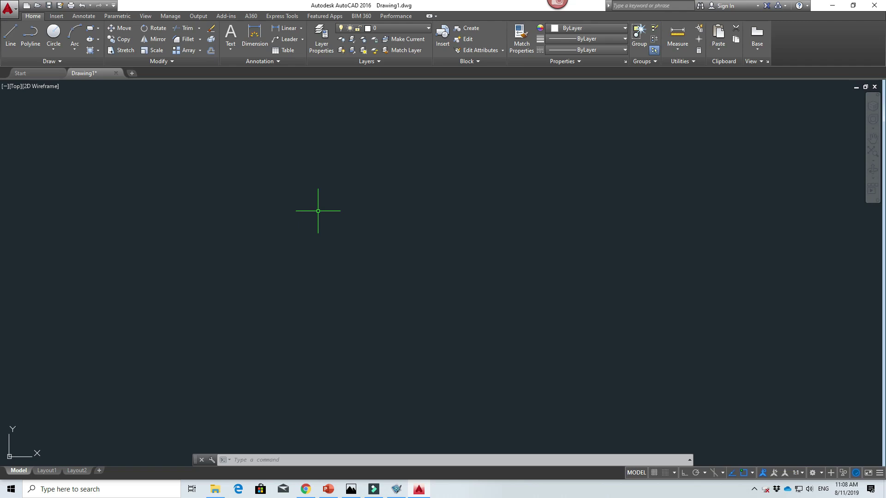
Draw a single horizontal line in the upper middle of the empty drawing area.
type("LINE")
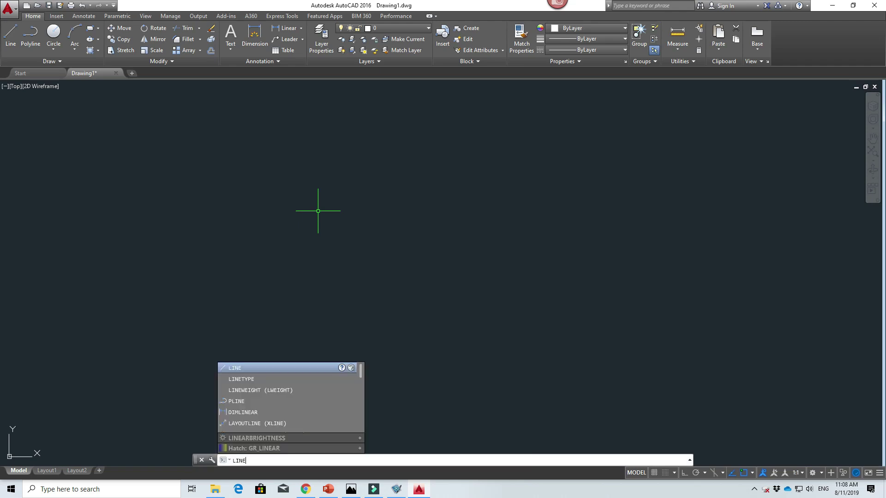
key("Return")
left_click(331, 188)
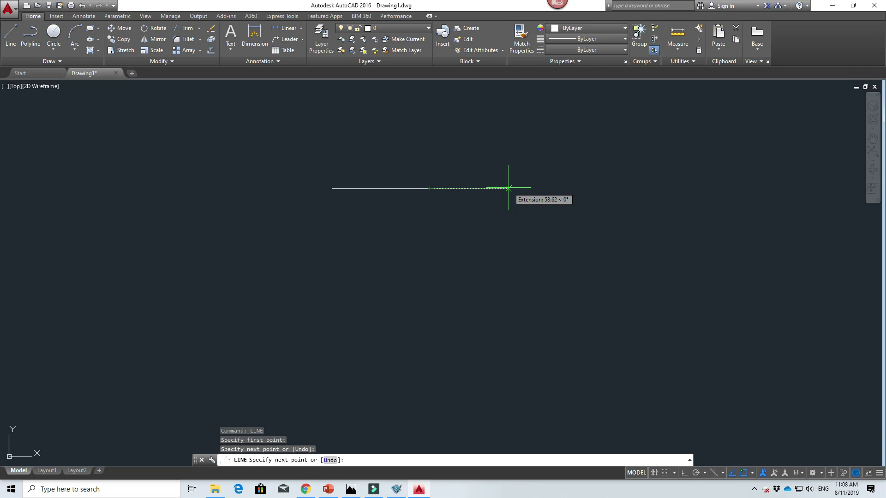
key("Escape")
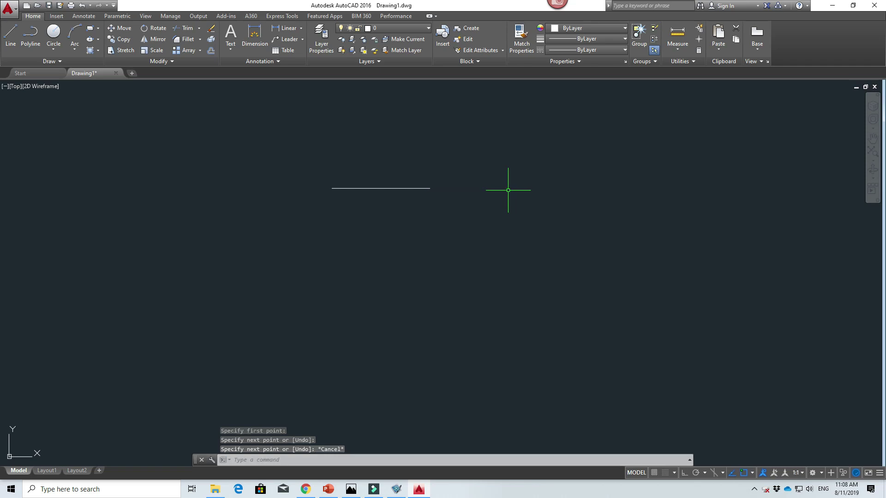
Change the color of layer 0 to the green index color 70.
left_click(322, 51)
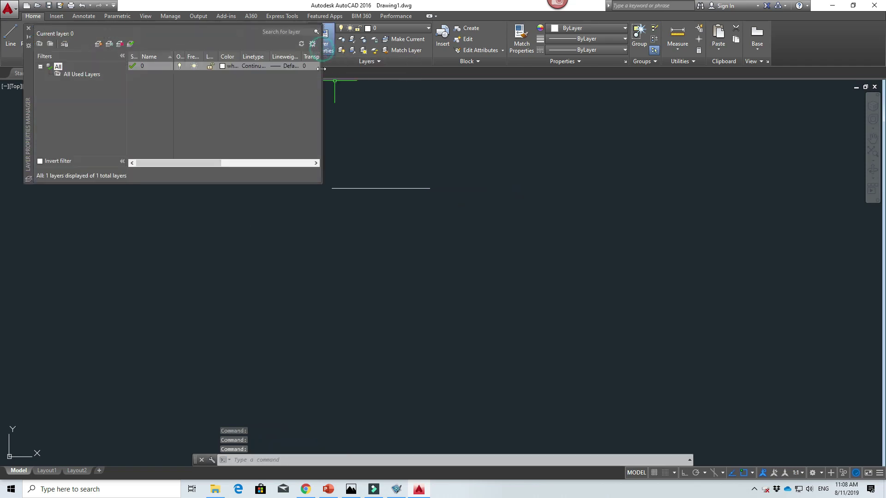
left_click(222, 66)
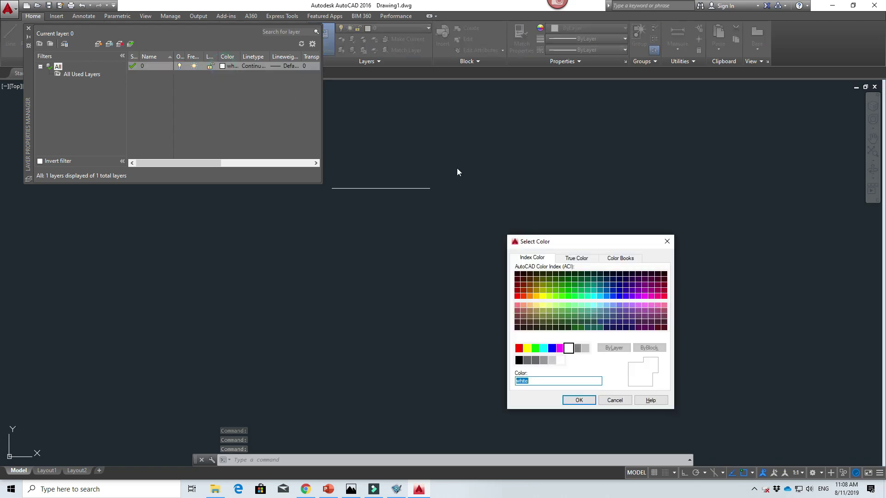
left_click(556, 295)
left_click(578, 400)
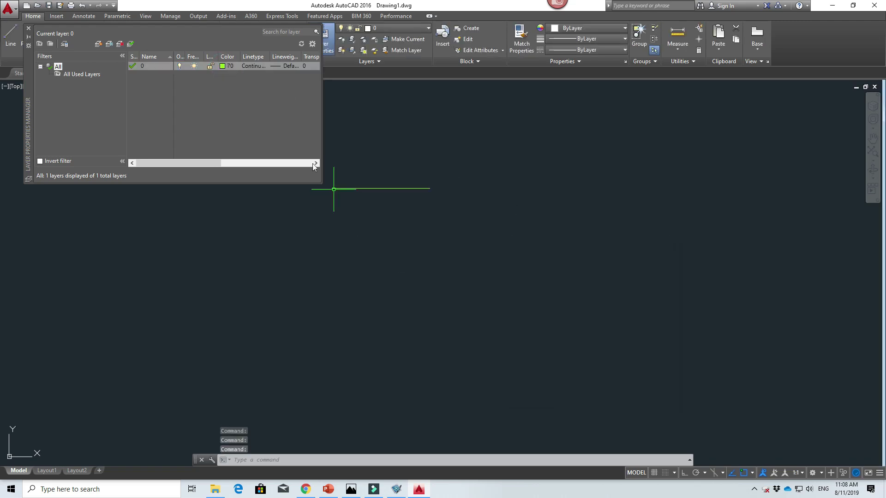
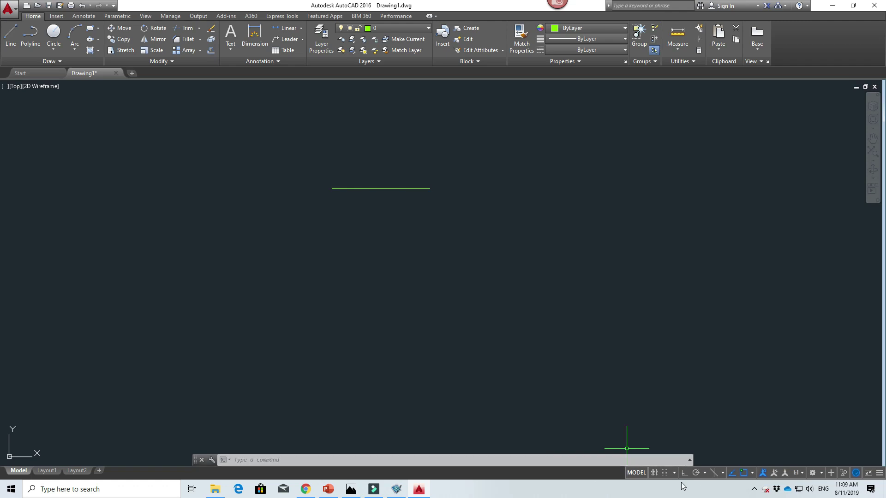
type("li")
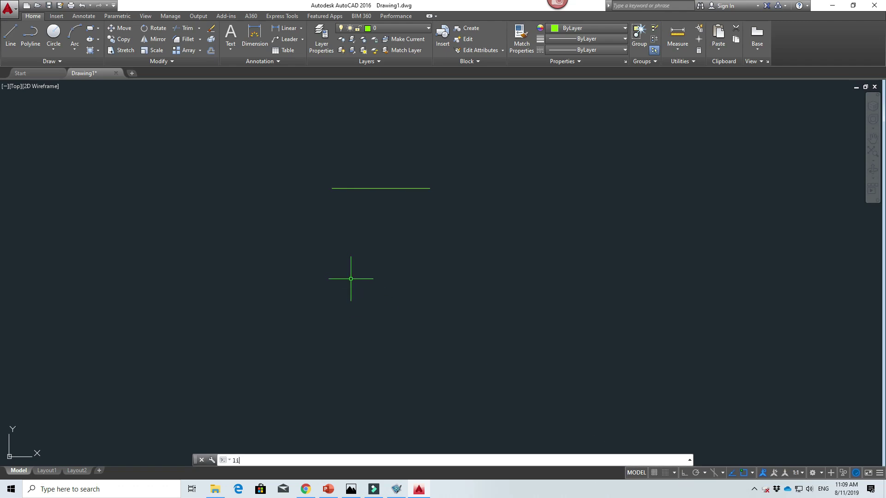
type("ne")
key("Return")
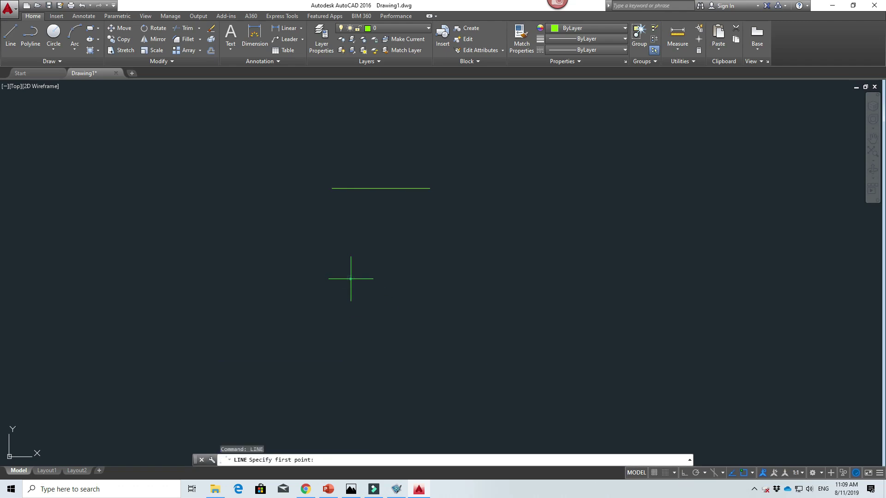
left_click(350, 279)
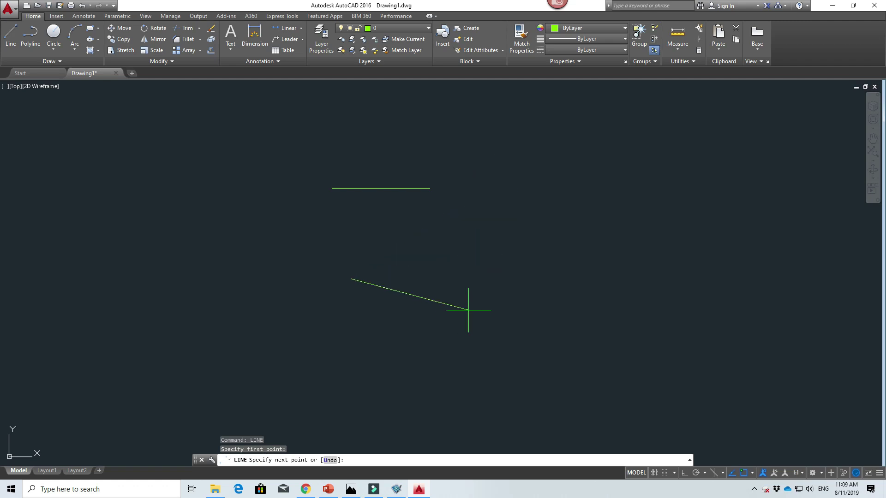
key("Escape")
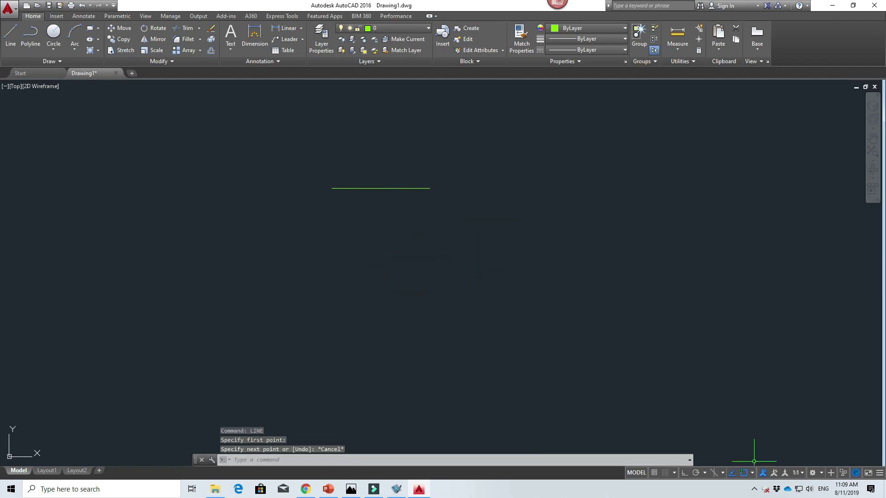
Turn on Ortho mode so that lines are restricted to horizontal and vertical directions.
left_click(685, 473)
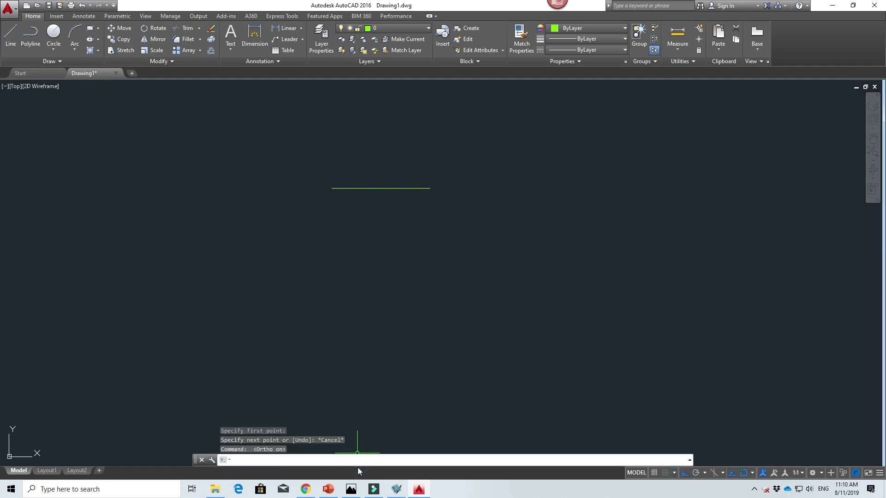
type("lin")
key("Return")
left_click(359, 290)
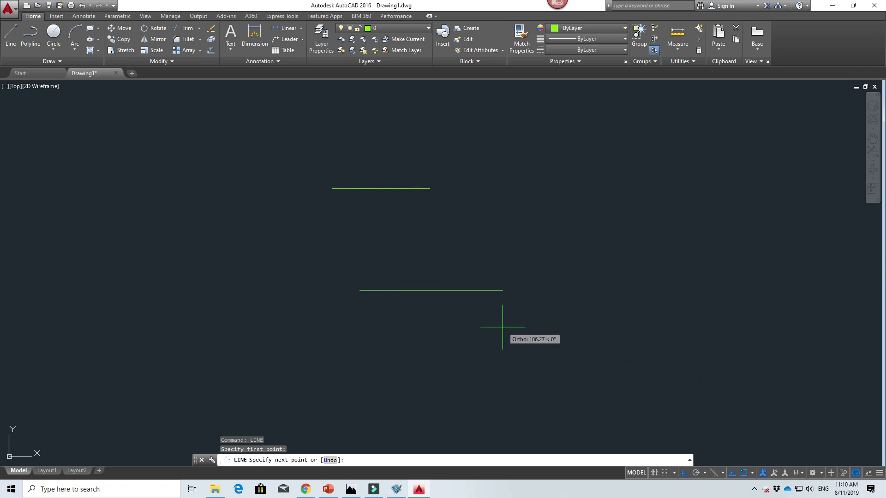
key("Escape")
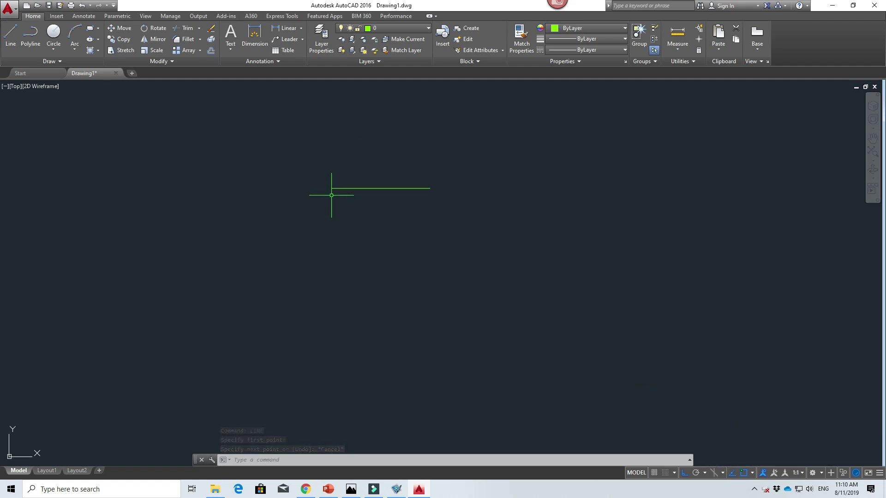
type("li")
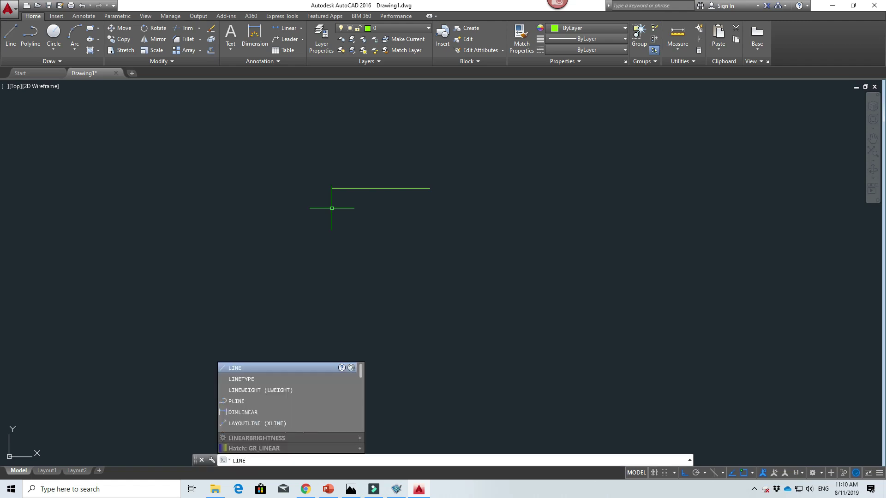
key("Return")
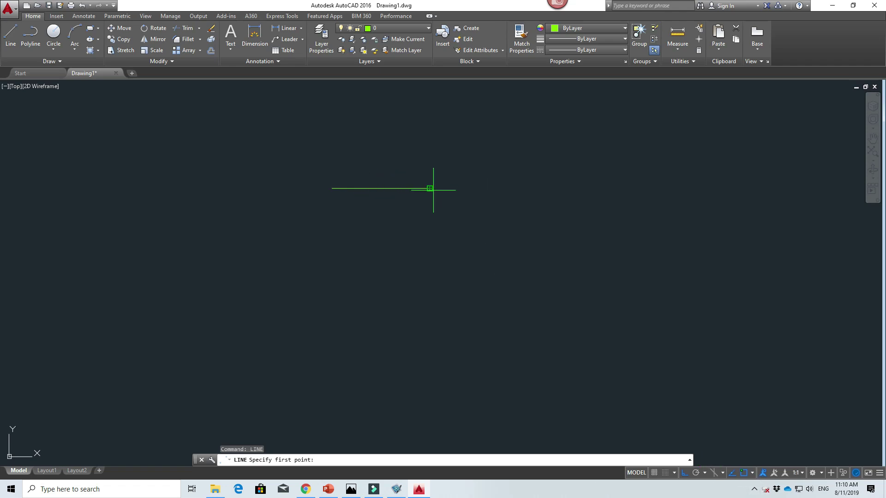
scroll(430, 188, "up", 5)
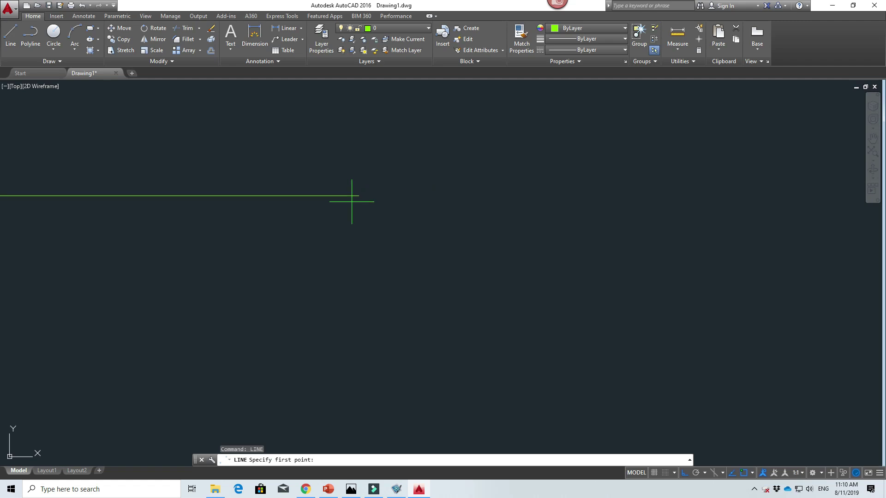
scroll(358, 198, "up", 5)
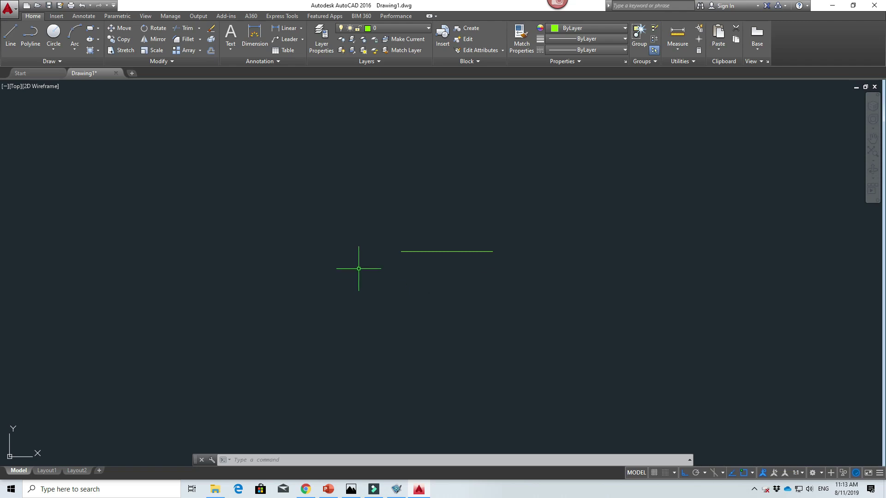
Try left-to-right window selections on the single horizontal line, first partly and then fully enclosing it.
left_click(359, 220)
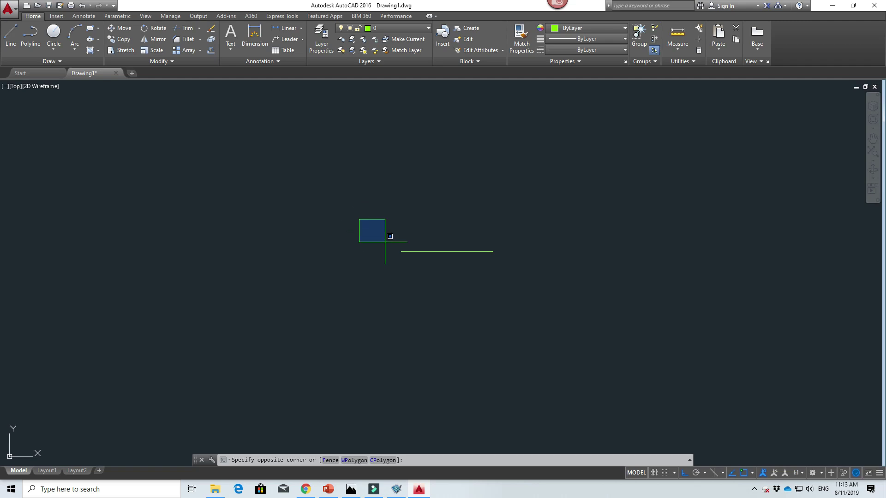
left_click(445, 272)
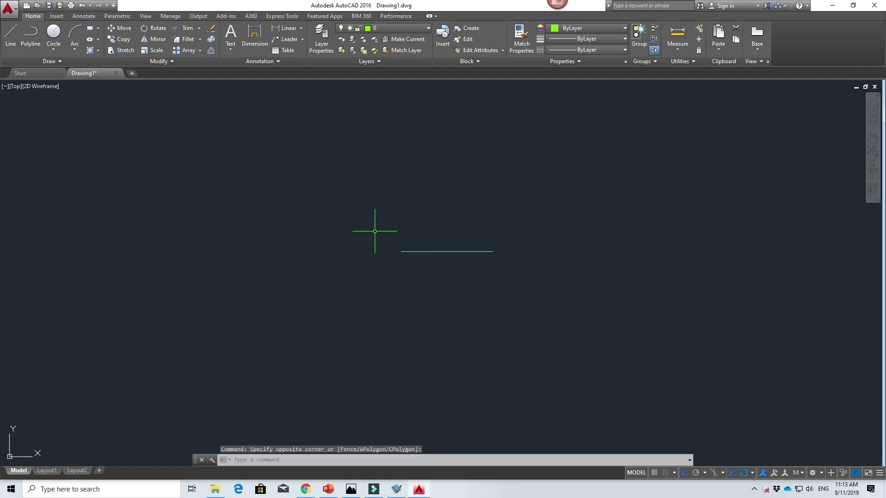
mouse_move(374, 227)
left_mouse_down()
mouse_move(341, 259)
mouse_move(366, 286)
mouse_move(467, 300)
mouse_move(511, 284)
mouse_move(463, 226)
mouse_move(363, 237)
mouse_move(375, 285)
mouse_move(474, 259)
mouse_move(434, 204)
mouse_move(327, 200)
mouse_move(304, 245)
mouse_move(400, 304)
mouse_move(451, 285)
mouse_move(479, 247)
mouse_move(473, 224)
mouse_move(394, 208)
mouse_move(354, 226)
mouse_move(352, 251)
left_mouse_up()
key("Escape")
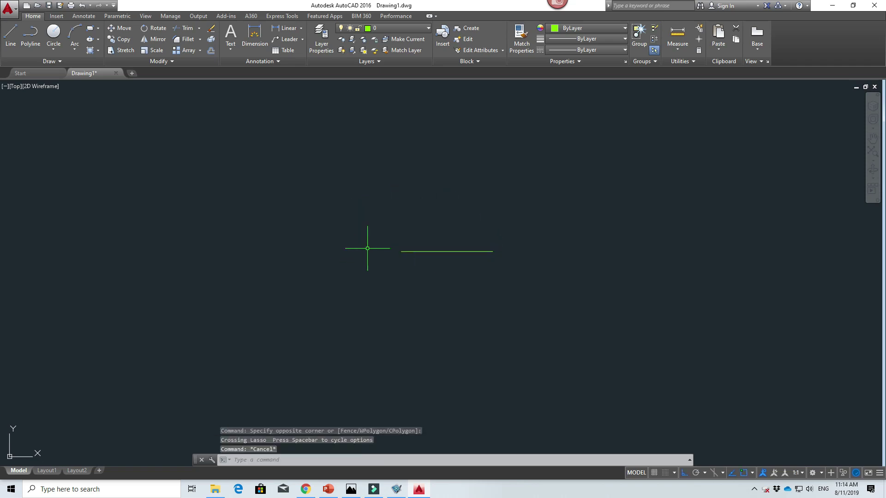
left_click(362, 214)
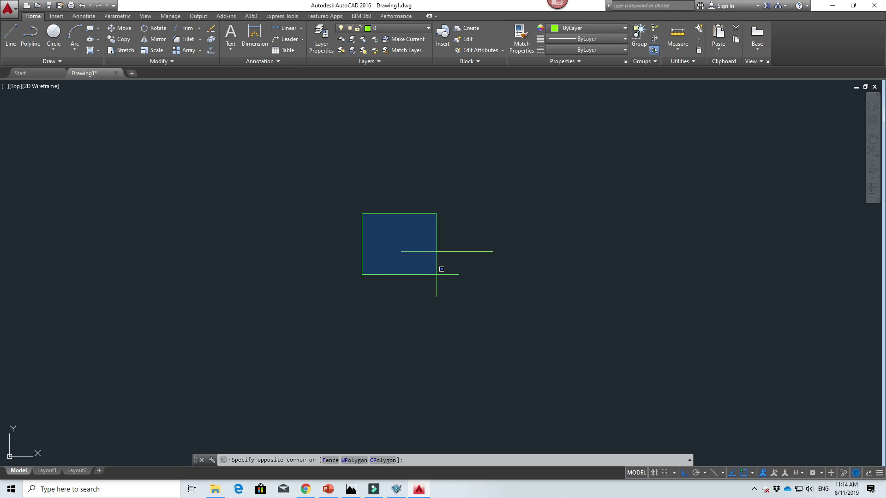
left_click(437, 274)
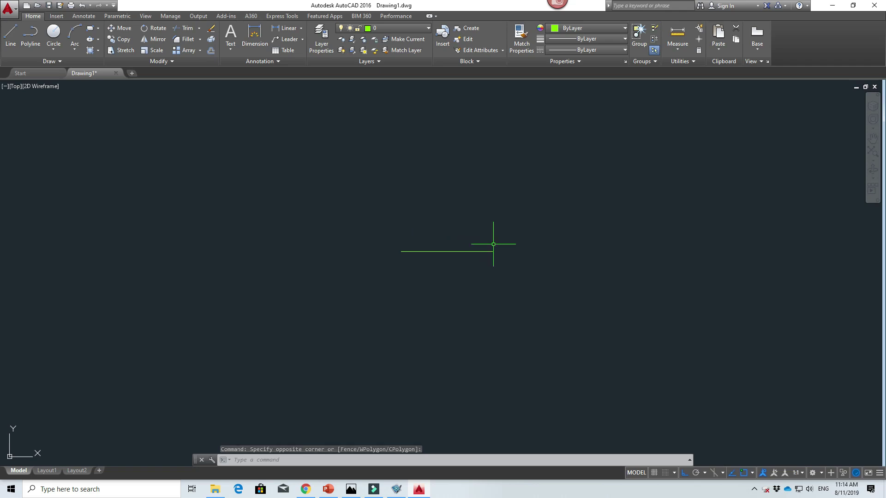
left_click(353, 226)
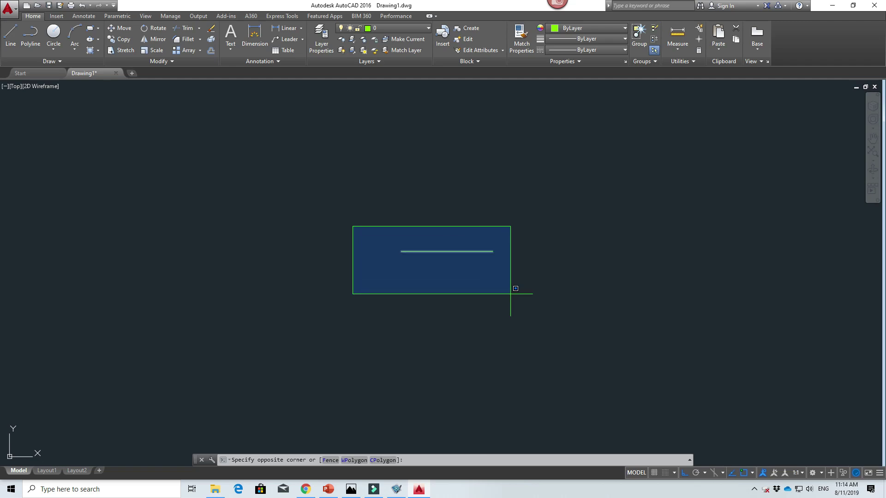
key("Escape")
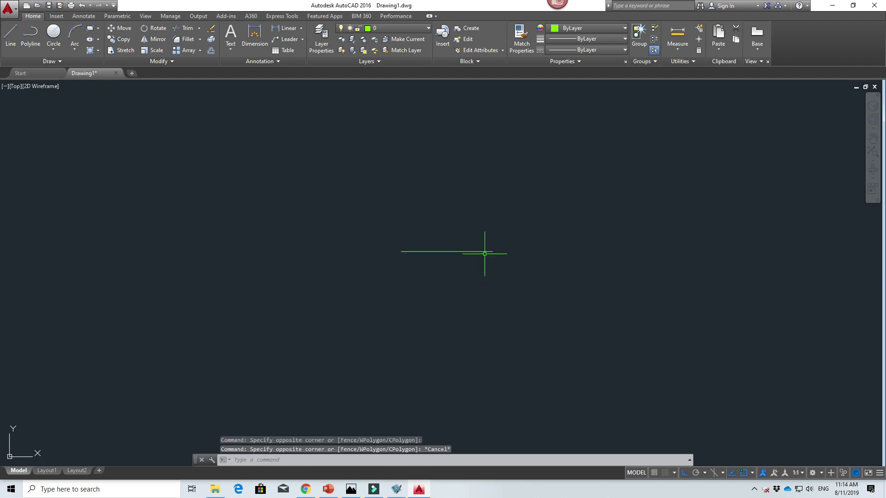
Try a right-to-left crossing selection over the right end of the horizontal line, then clear the selection.
left_click(547, 222)
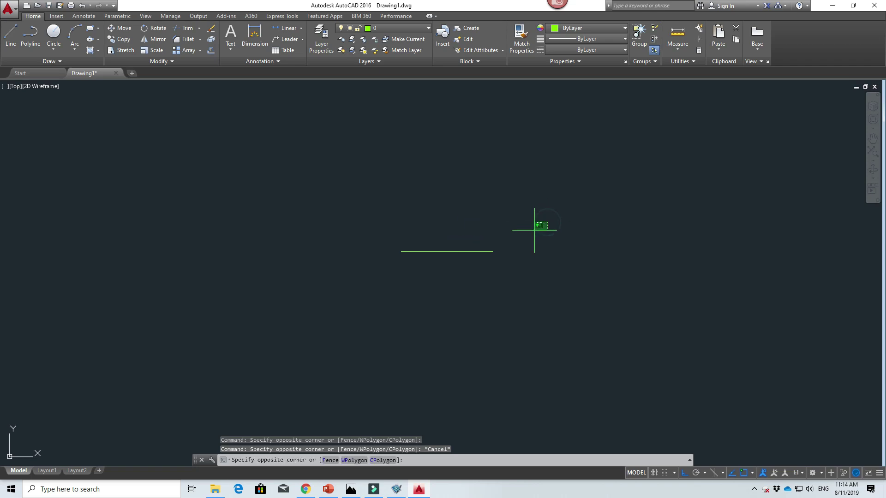
left_click(486, 255)
key("Escape")
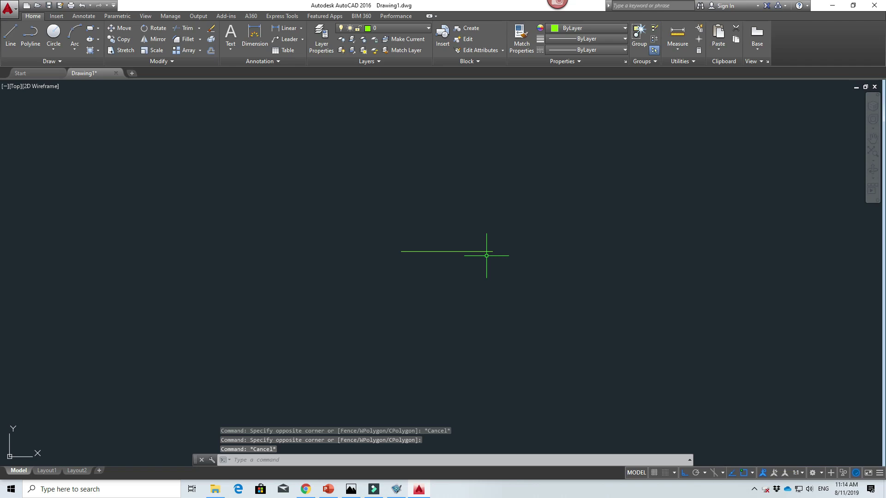
Draw a second horizontal line below the first one, offset to the right.
type("line")
key("Return")
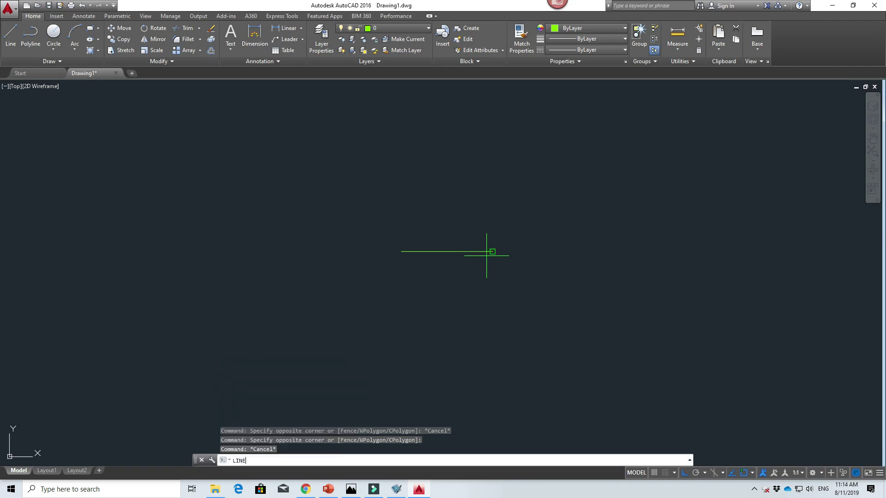
left_click(462, 287)
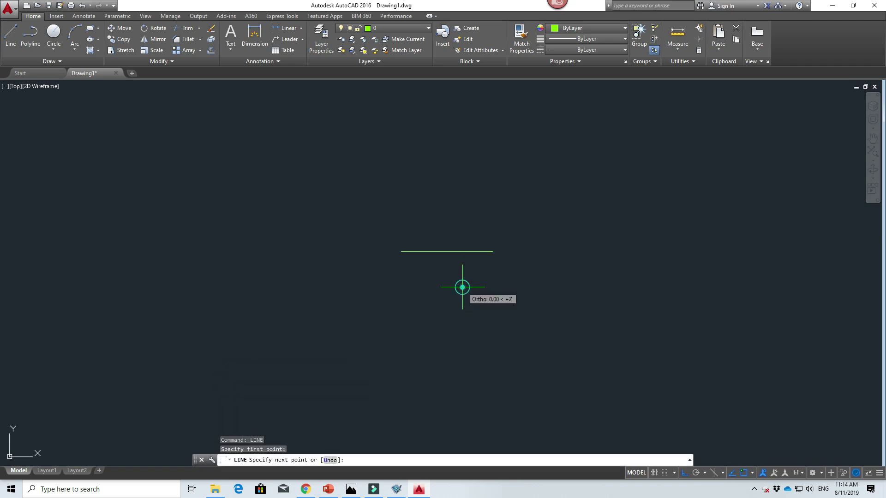
left_click(546, 287)
key("Escape")
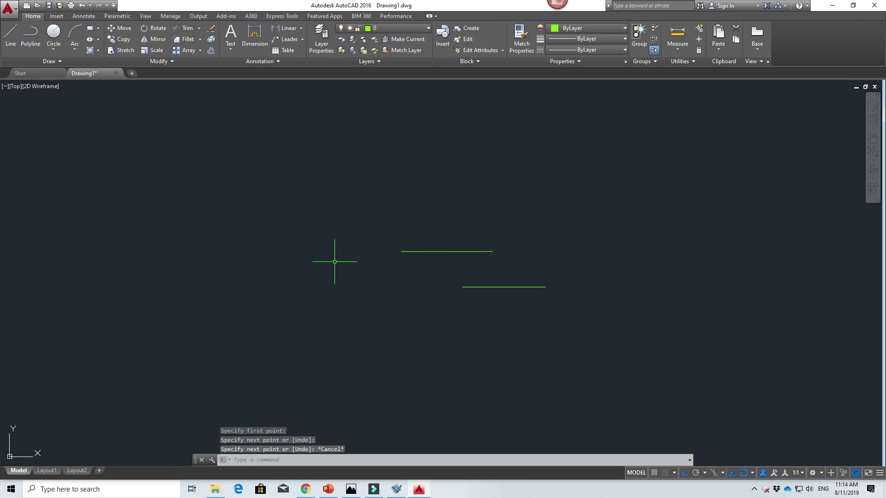
key("Escape")
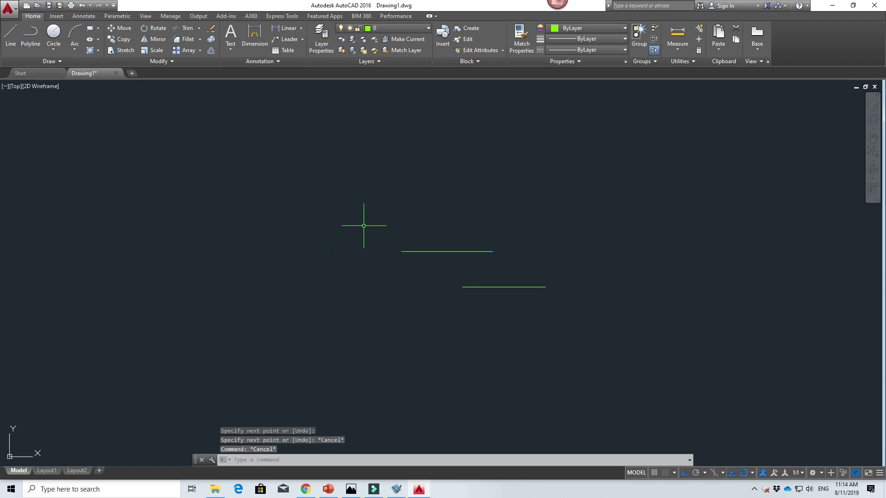
Try selecting both horizontal lines with a left-to-right window, cancel it, and start a right-to-left crossing selection.
left_click(359, 220)
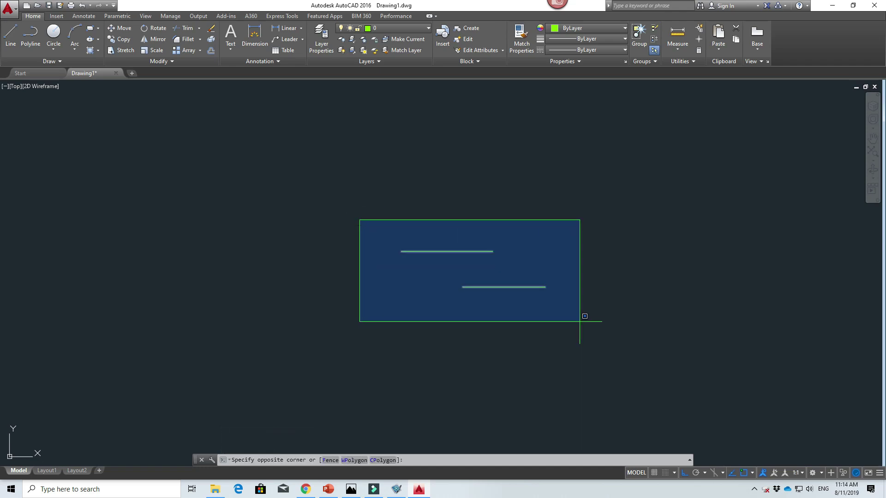
key("Escape")
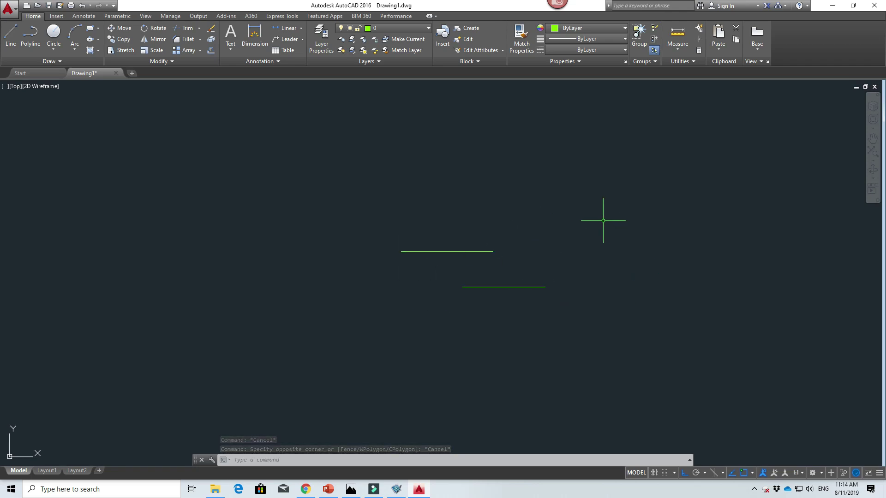
left_click(586, 219)
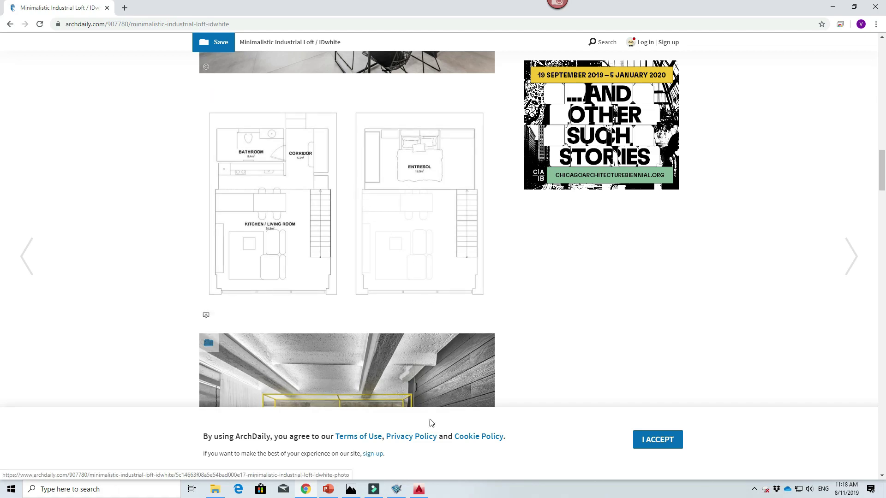
Switch back to AutoCAD and attach the image file plan from the Desktop, placing and scaling it on-screen near the drawing origin.
left_click(425, 492)
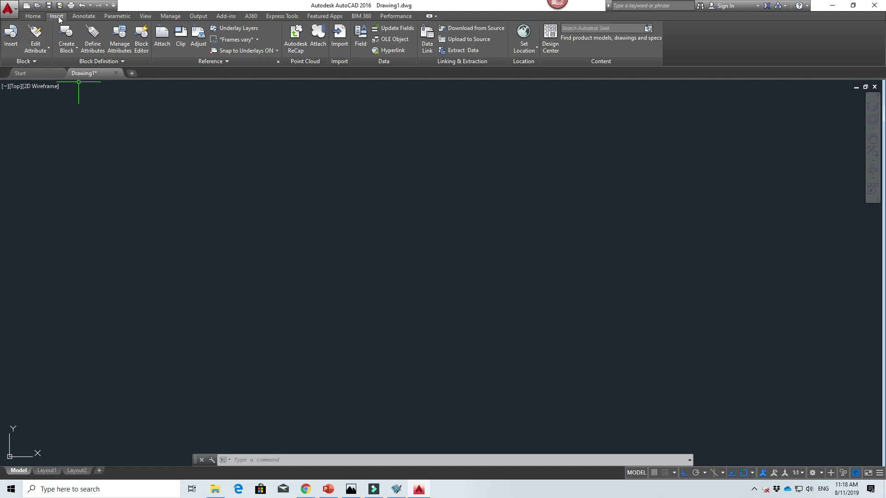
left_click(163, 35)
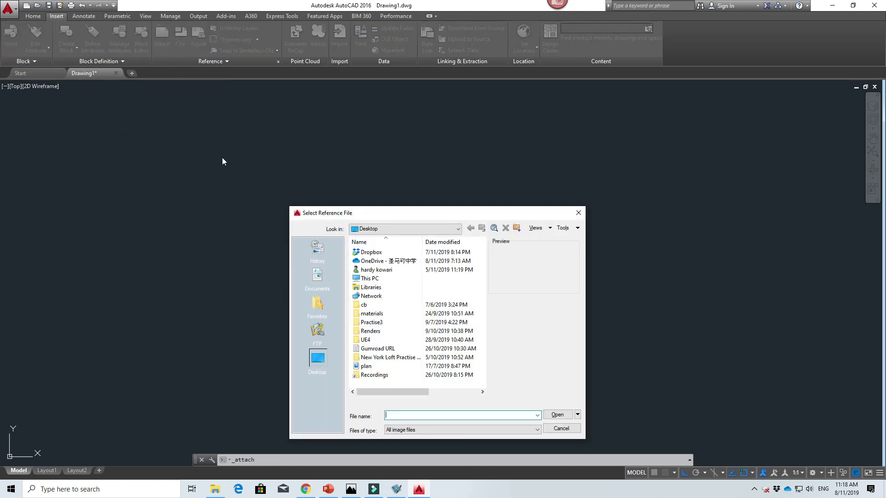
double_click(366, 366)
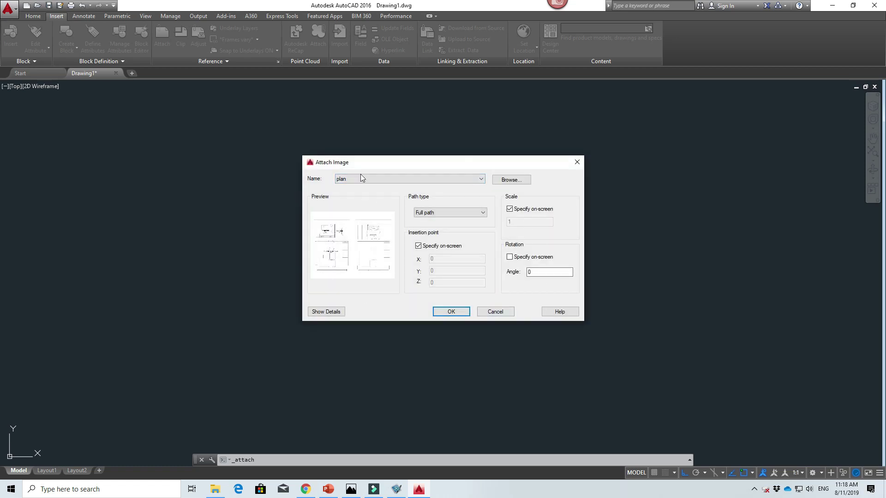
left_click(449, 312)
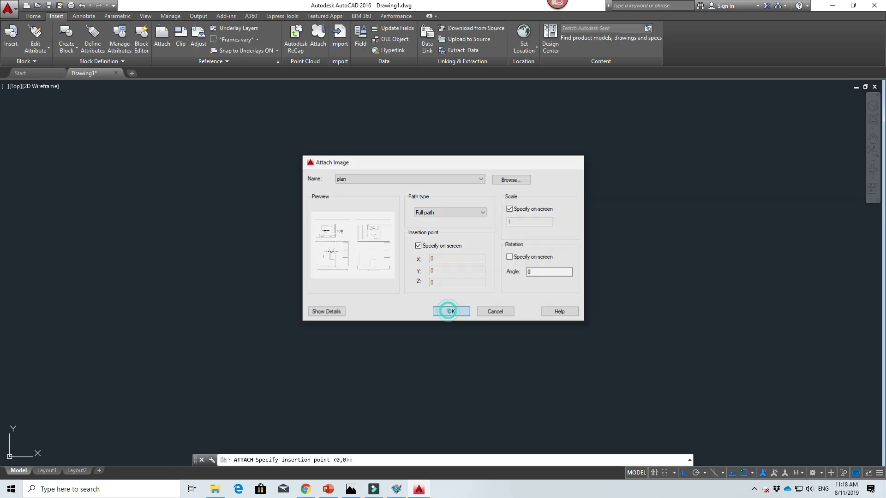
left_click(175, 415)
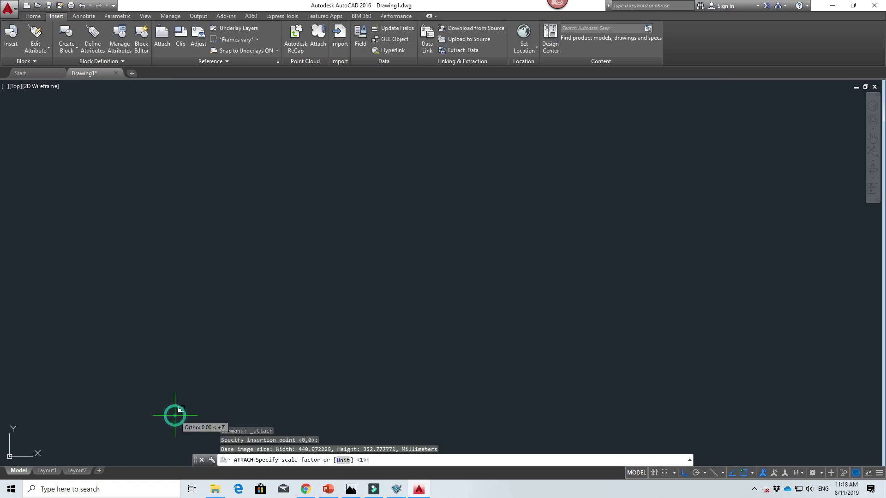
left_click(301, 318)
Examine the attached plan image, from its lower-left corner to its upper edge.
scroll(528, 288, "down", 5)
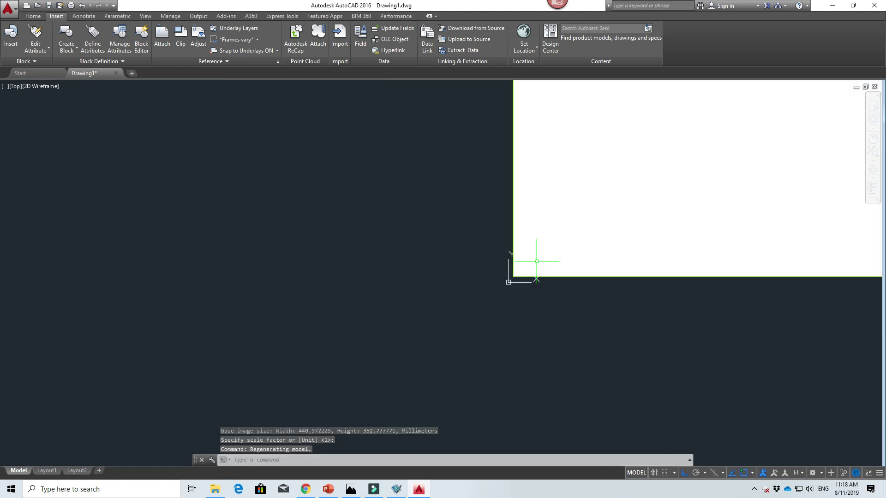
middle_click_drag(605, 217, 567, 249)
scroll(400, 326, "down", 3)
middle_click_drag(493, 252, 387, 286)
scroll(369, 238, "up", 3)
middle_click_drag(362, 148, 347, 223)
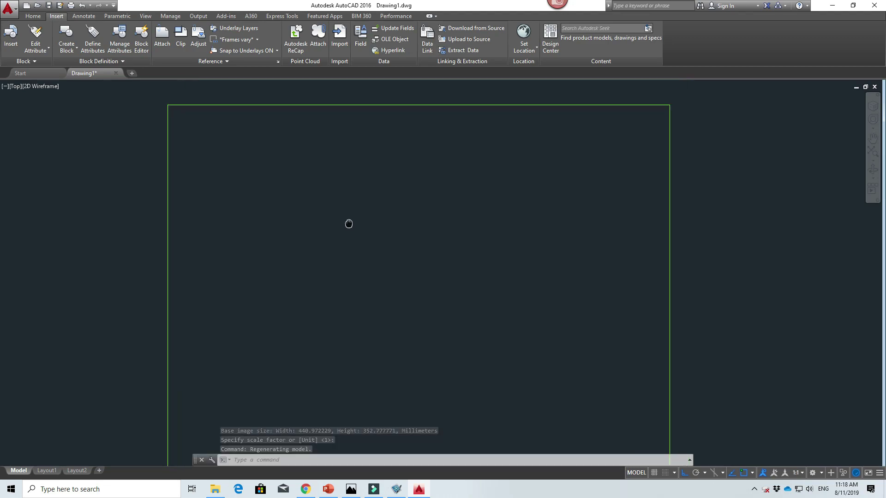
scroll(349, 208, "down", 2)
middle_click_drag(352, 192, 381, 196)
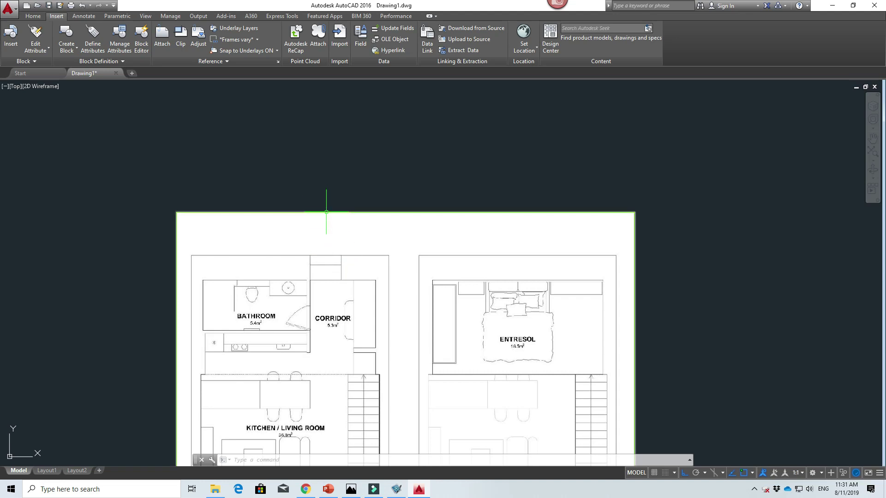
Draw a 900 mm horizontal reference line in the empty area above the bathroom side of the plan image.
type("line")
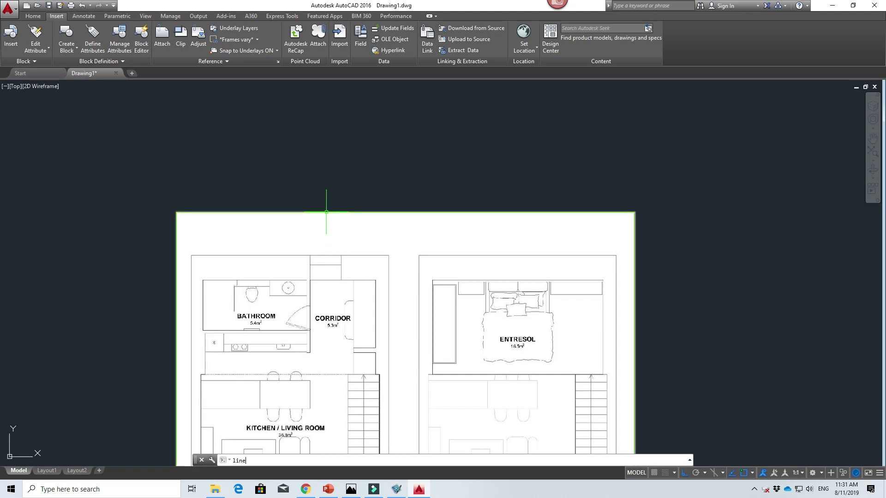
key("Return")
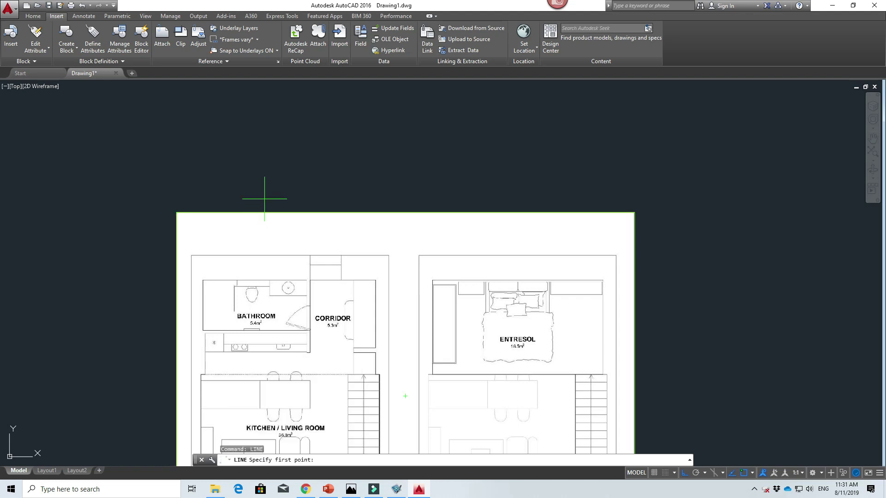
left_click(286, 142)
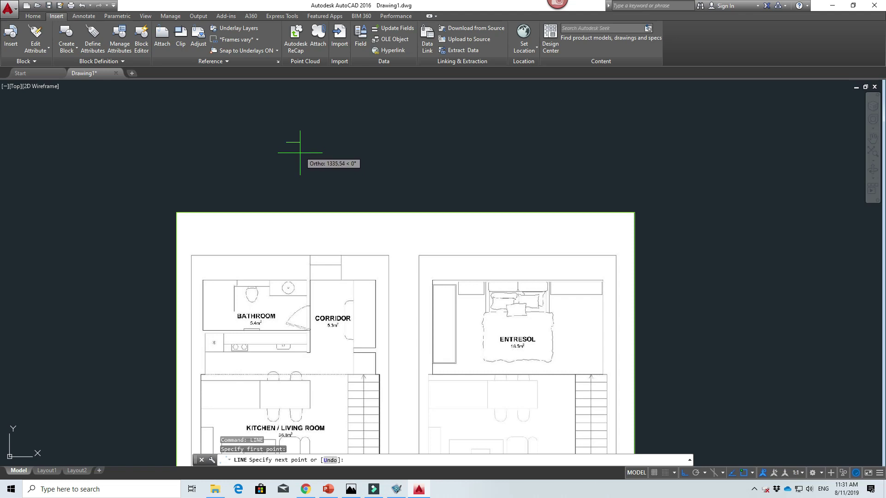
type("900")
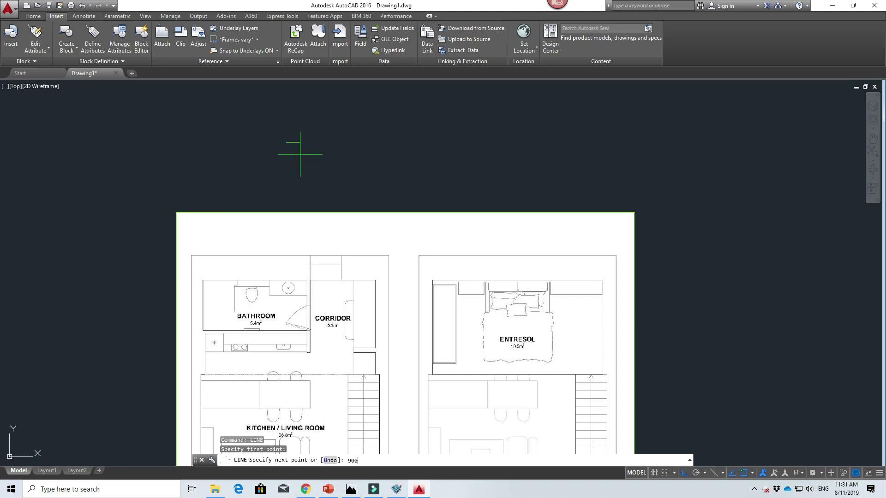
key("Return")
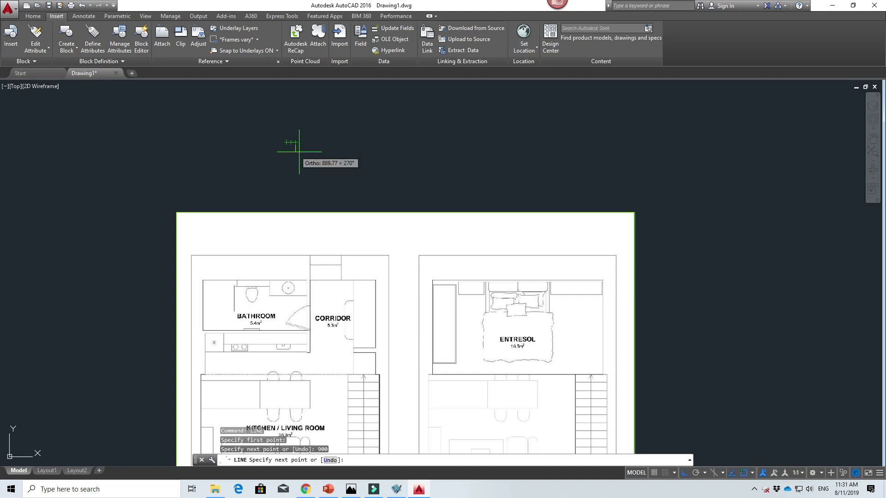
key("Escape")
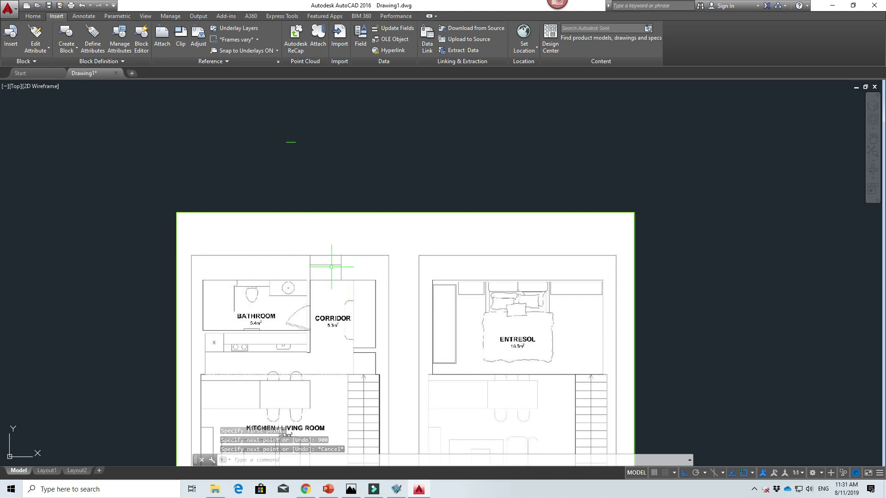
Start scaling the attached plan image with its upper-left corner as the base point.
scroll(272, 143, "up", 4)
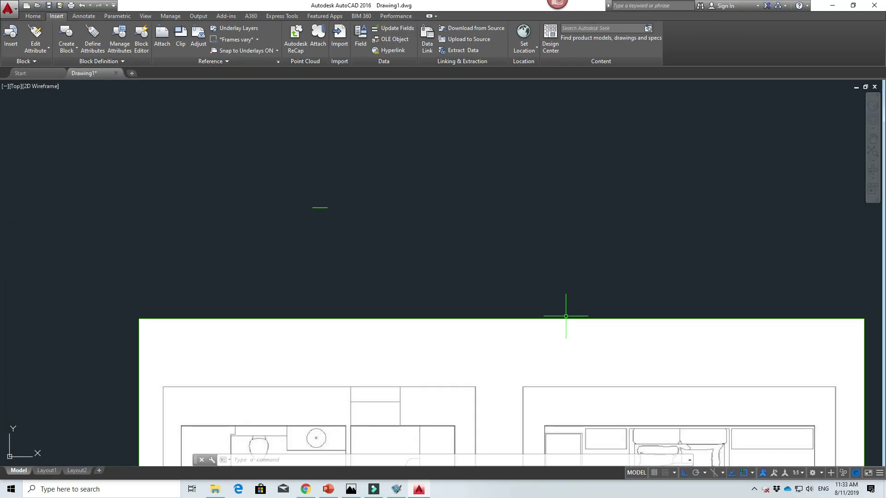
type("scal")
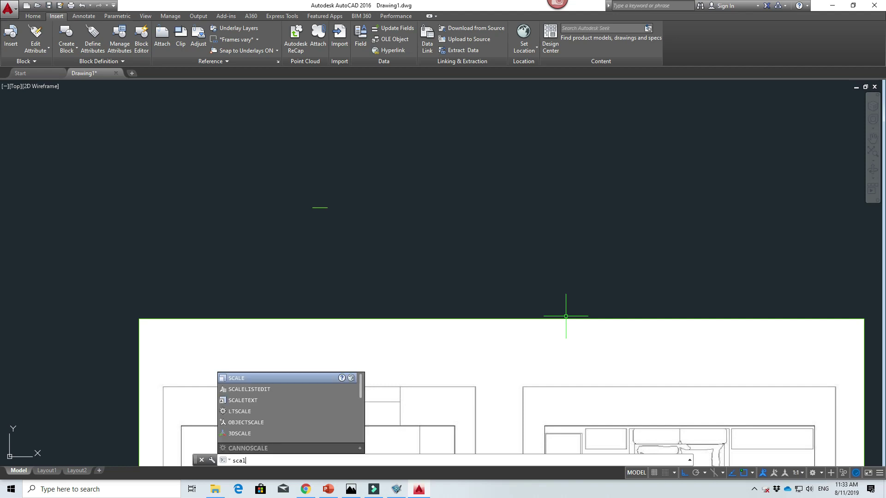
key("Return")
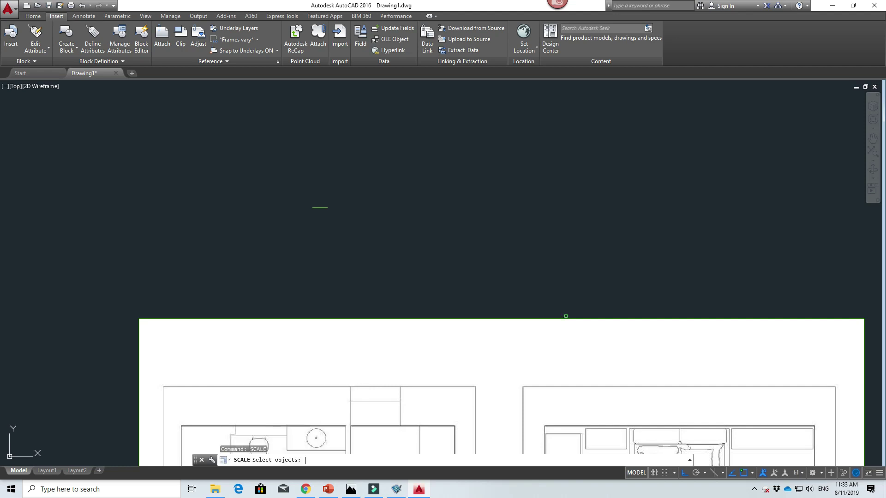
left_click(165, 338)
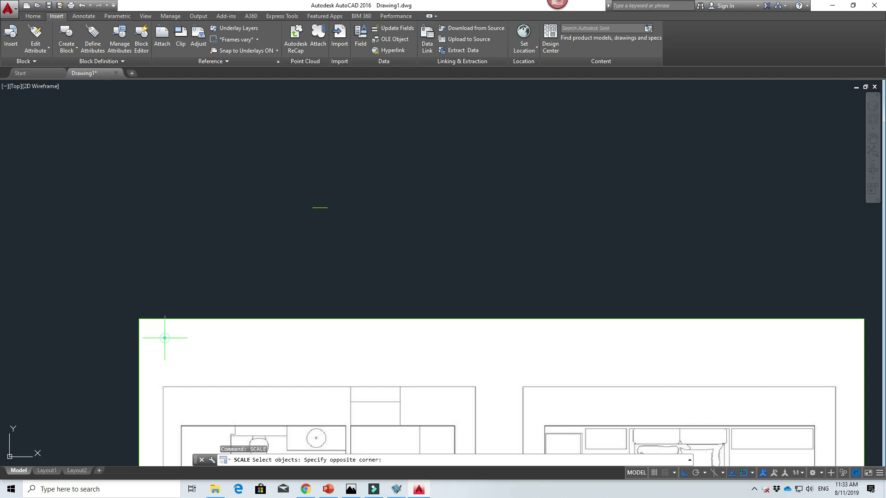
left_click(113, 297)
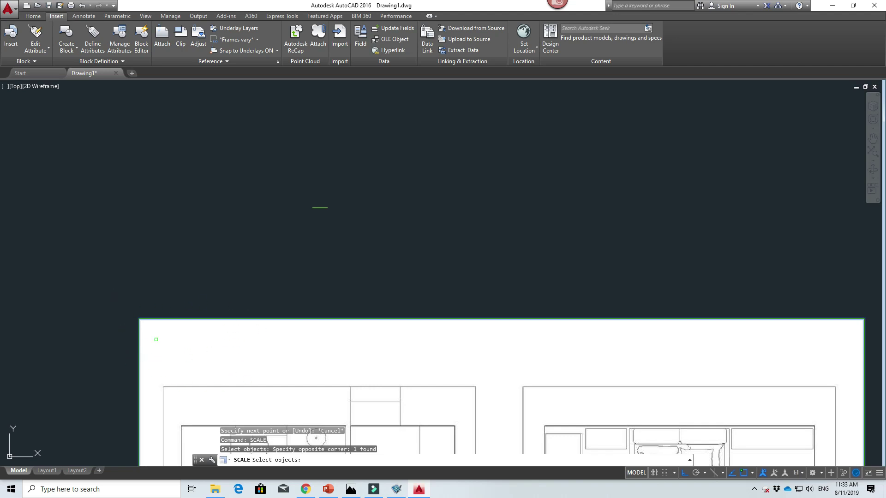
key("Return")
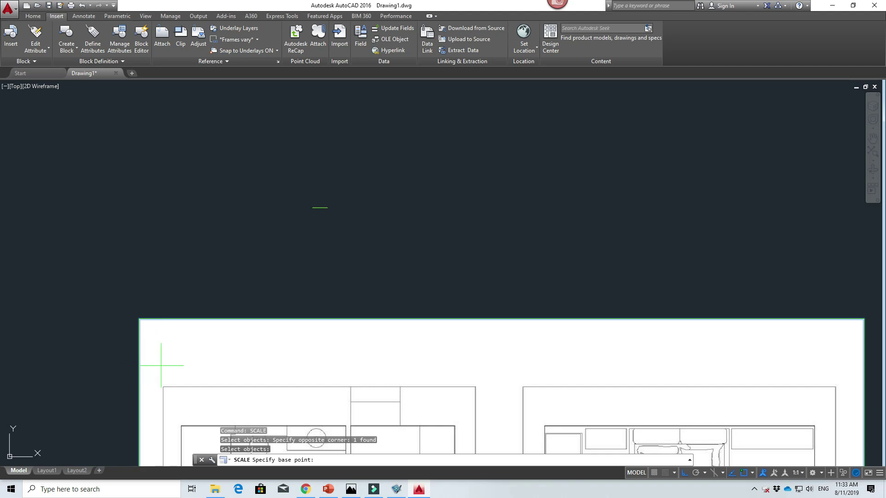
left_click(138, 319)
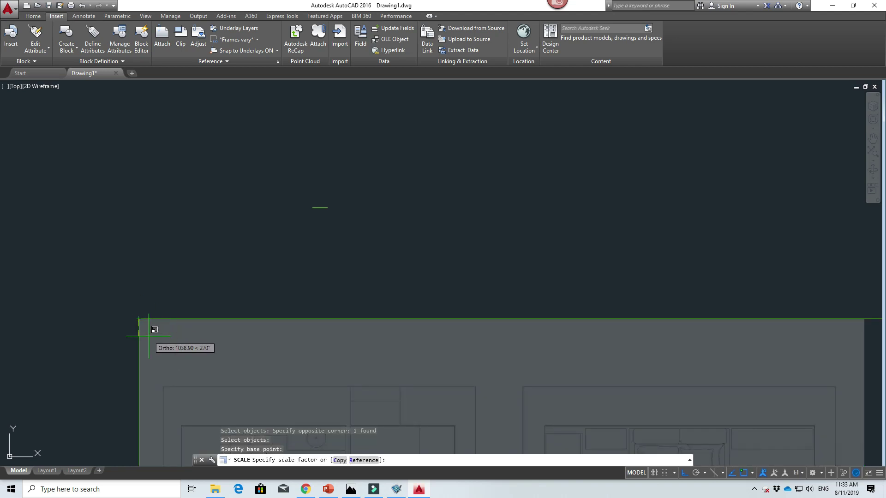
Use the Reference option and take the reference length across the entrance opening above the corridor, from one side line to the other.
type("r")
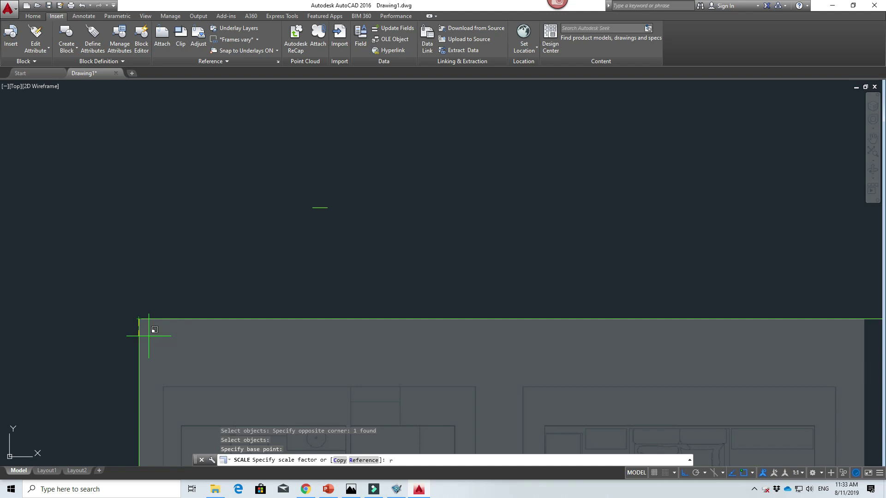
key("Return")
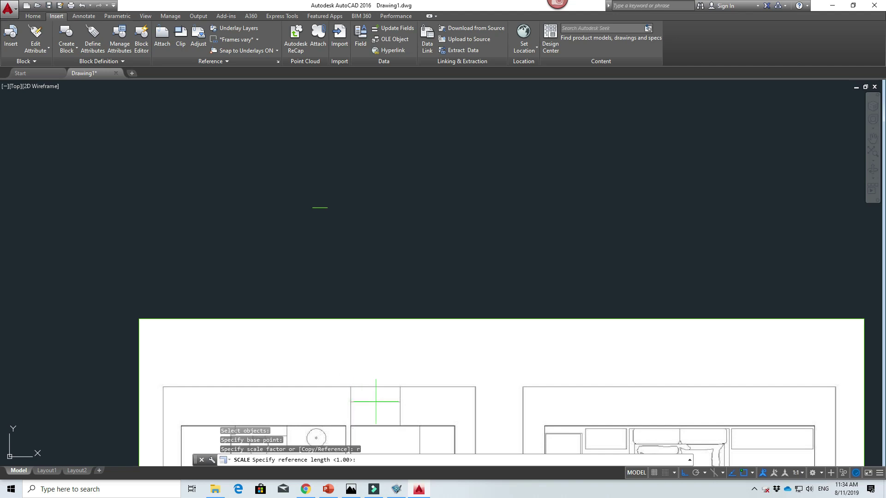
scroll(311, 412, "up", 6)
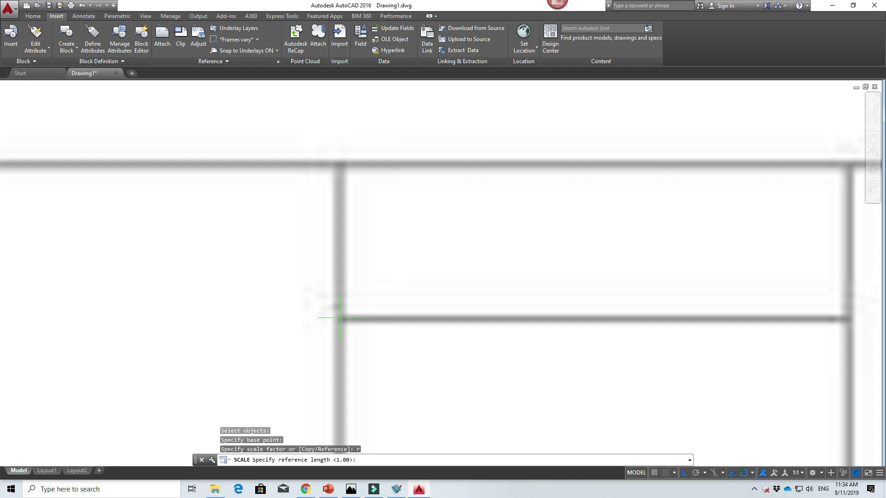
left_click(340, 318)
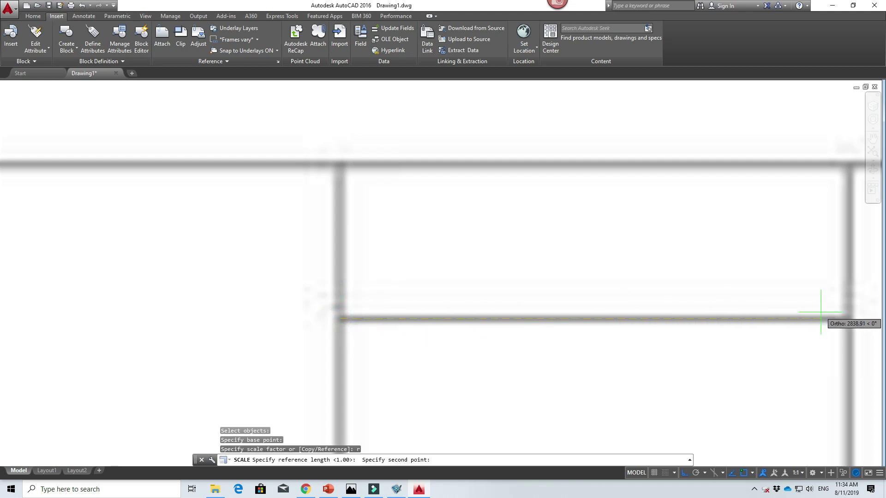
left_click(850, 322)
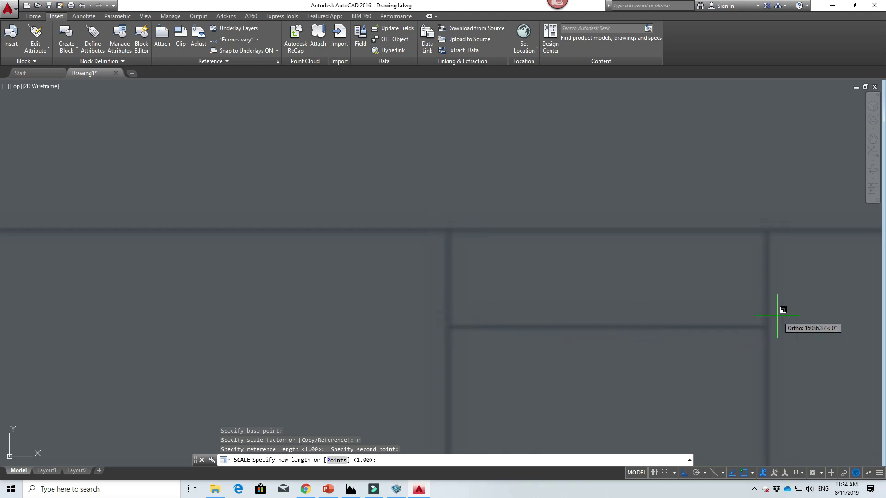
Define the new length with the Points option by picking both endpoints of the 900 mm reference line, completing the image scaling.
middle_click_drag(589, 199, 483, 395)
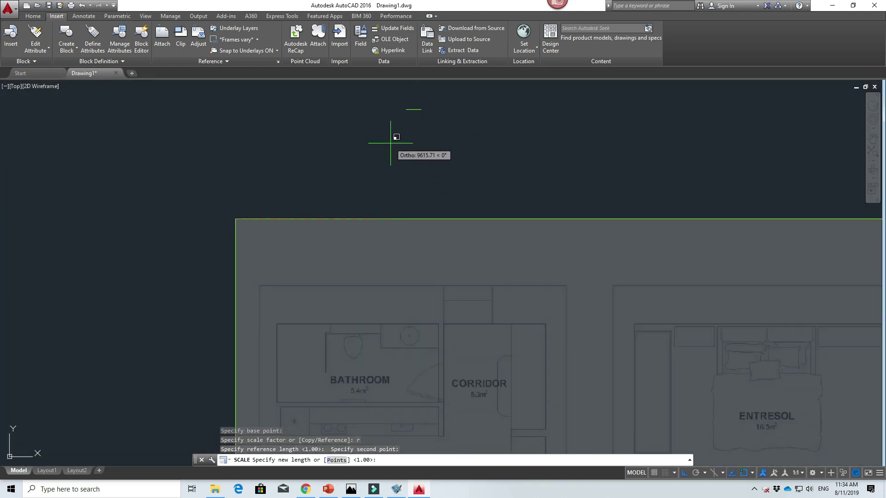
type("p")
key("Return")
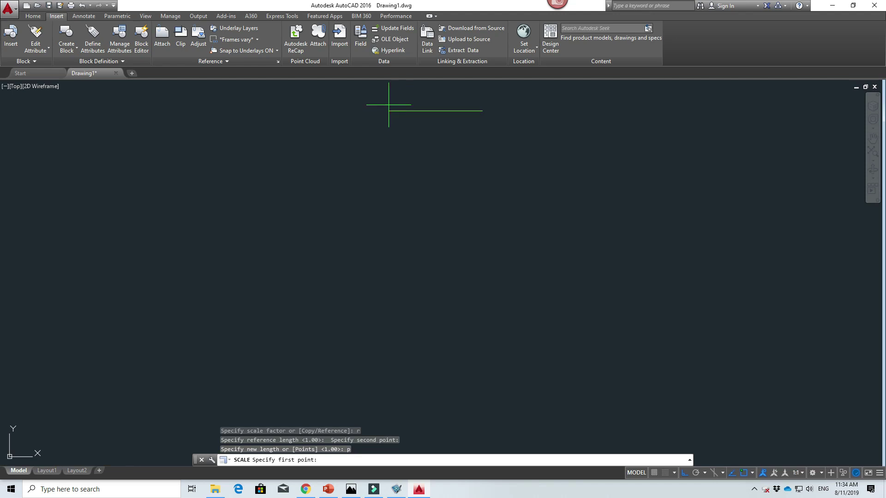
left_click(388, 110)
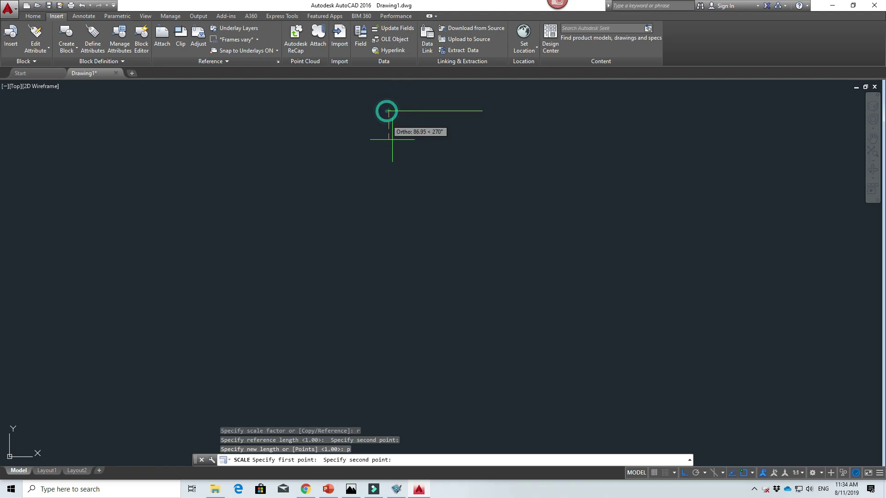
left_click(482, 111)
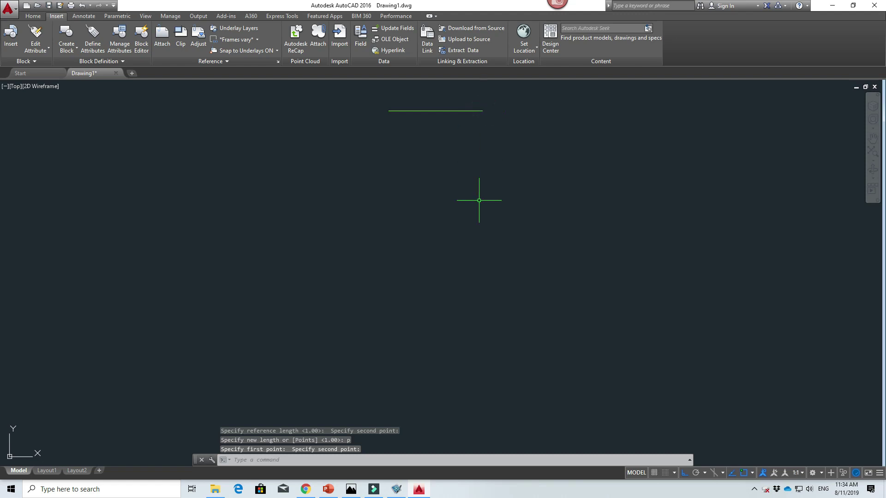
Trace the left floor plan's outer left wall with a line about 8100 mm long, from its upper-left corner to its lower-left corner.
scroll(459, 239, "up", 6)
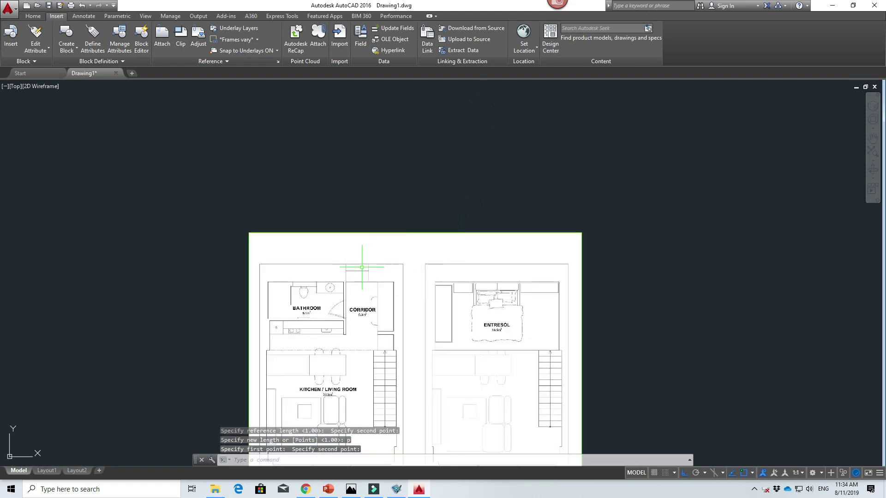
scroll(423, 245, "down", 2)
middle_click_drag(439, 213, 441, 202)
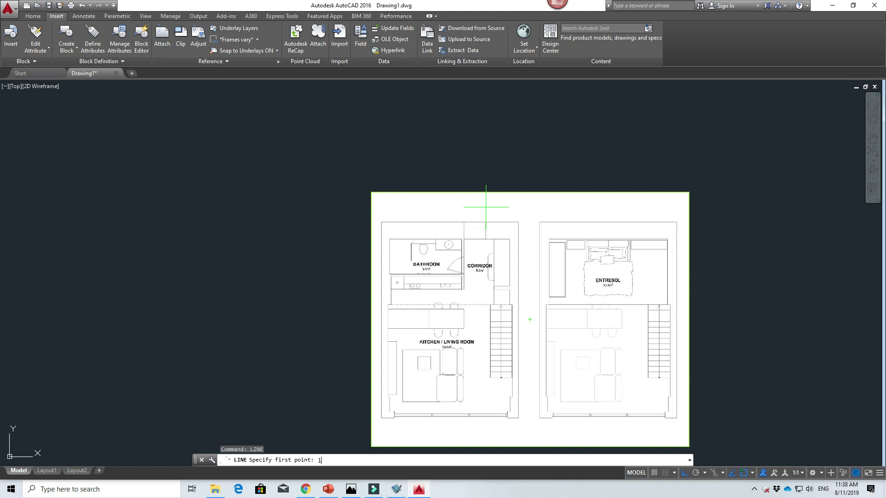
key("Return")
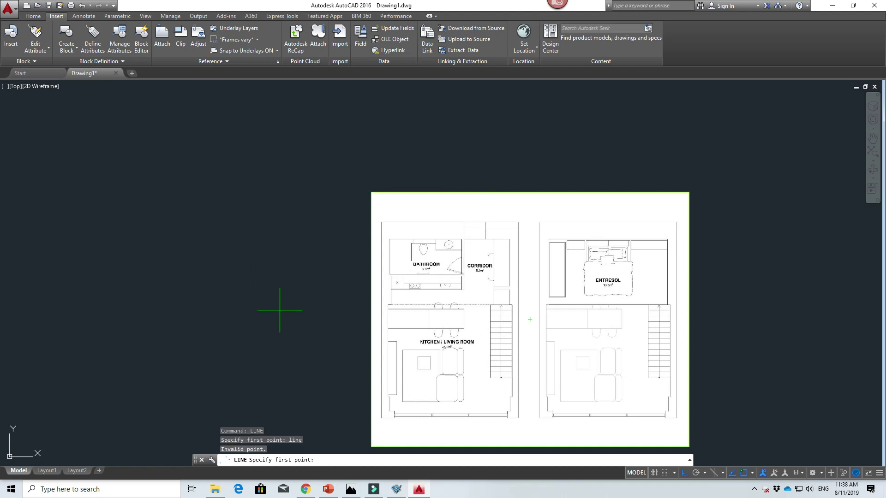
scroll(374, 226, "up", 10)
scroll(370, 238, "down", 3)
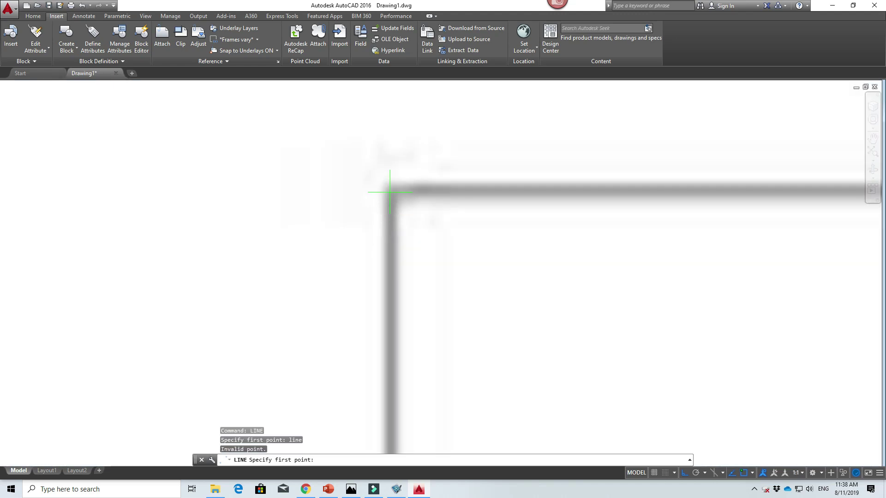
left_click(390, 192)
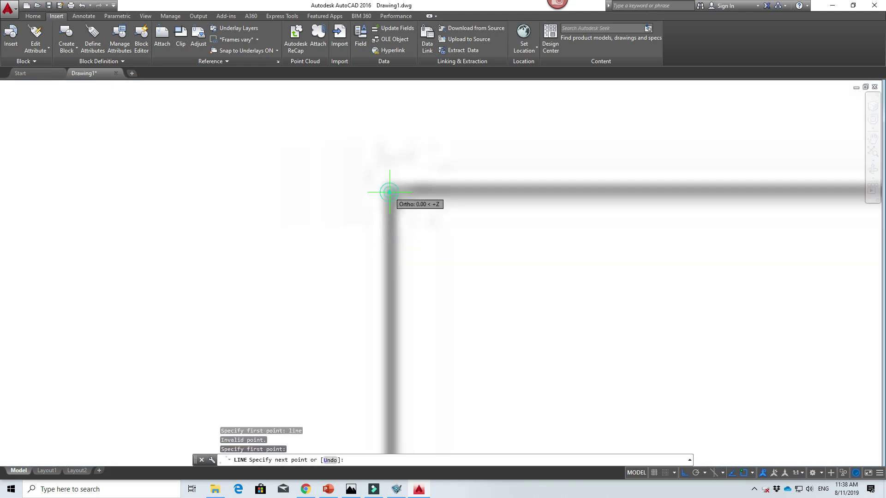
scroll(383, 291, "down", 3)
middle_click_drag(376, 312, 375, 241)
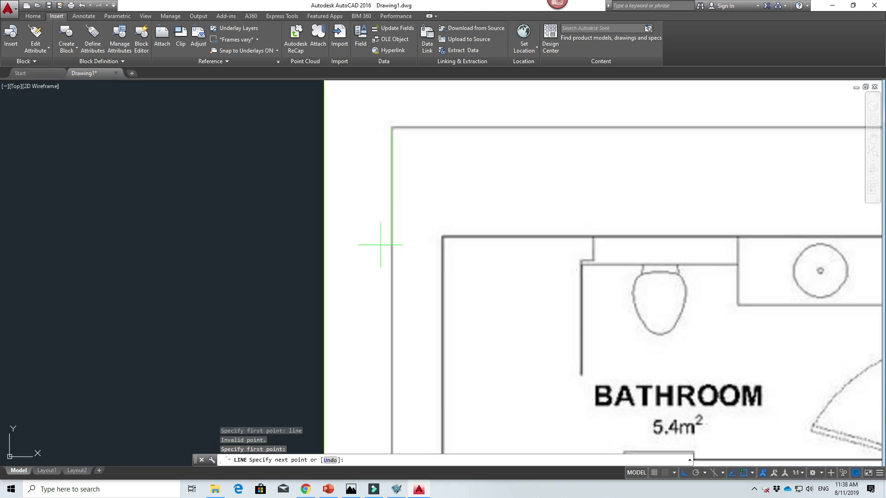
scroll(376, 313, "down", 5)
middle_click_drag(367, 401, 395, 174)
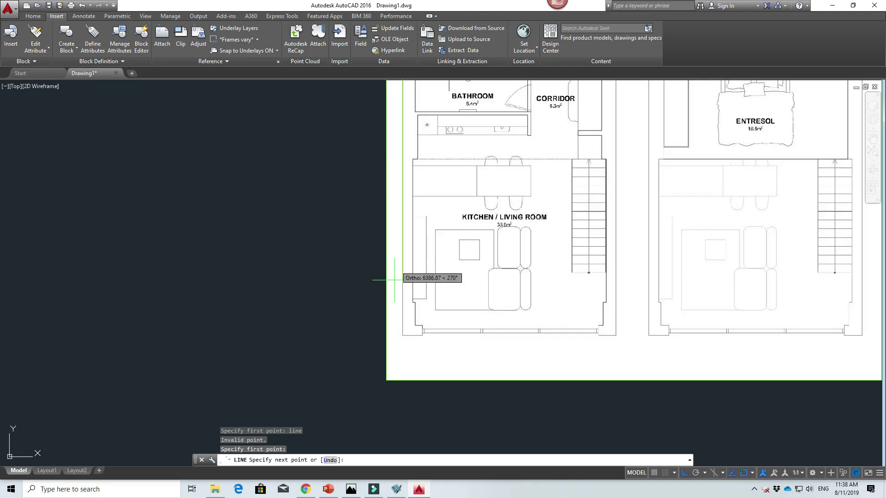
scroll(399, 340, "up", 6)
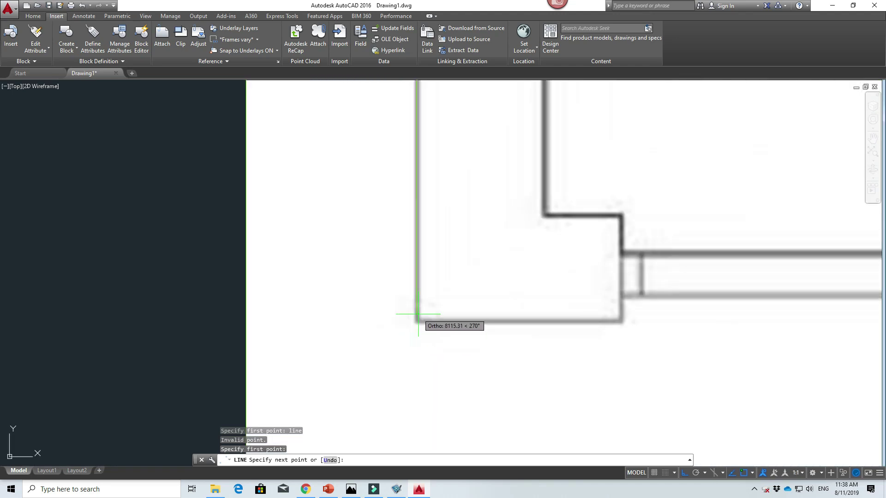
left_click(418, 322)
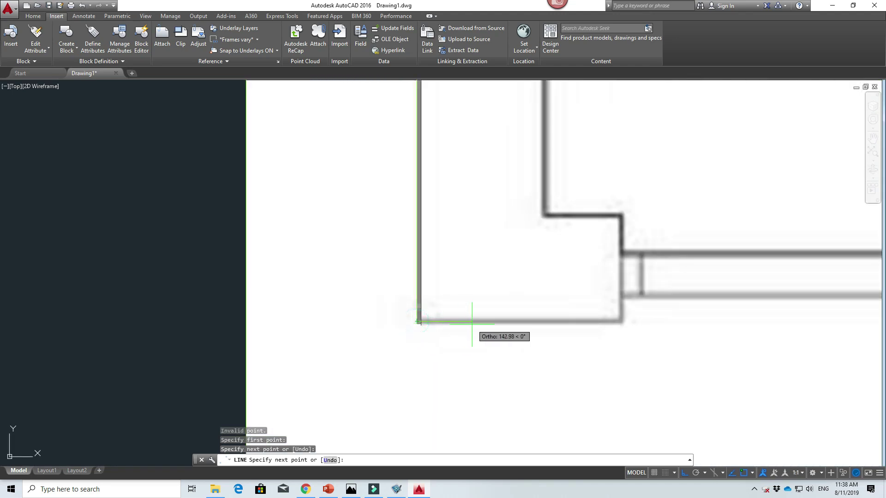
Continue the line around the lower-left wall end, across its base and back to the inner face, then up about 607 mm to the small step.
left_click(622, 321)
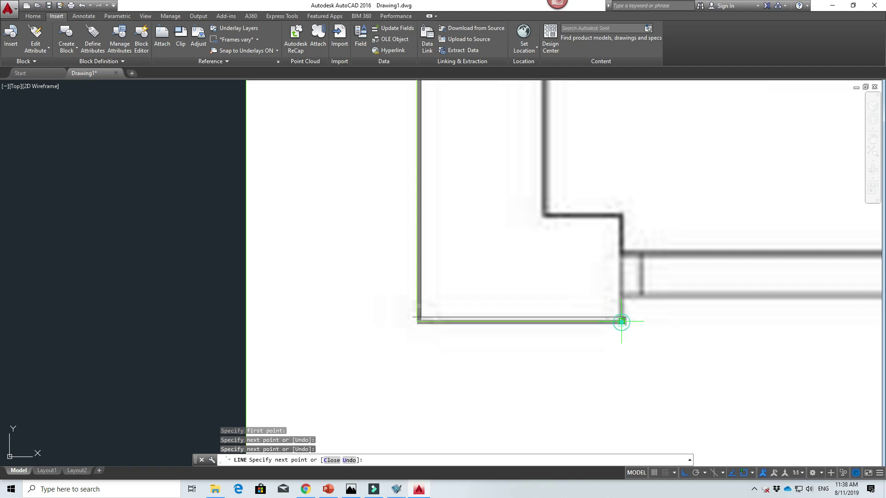
left_click(621, 214)
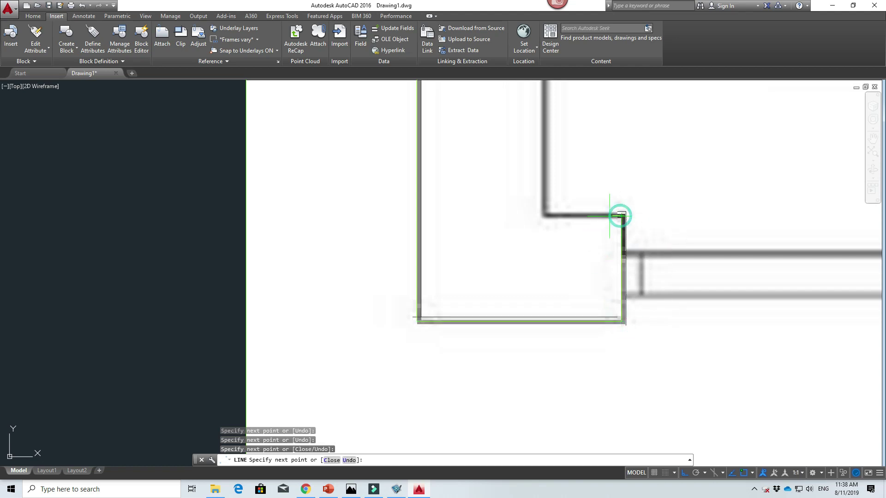
left_click(543, 214)
scroll(543, 214, "down", 4)
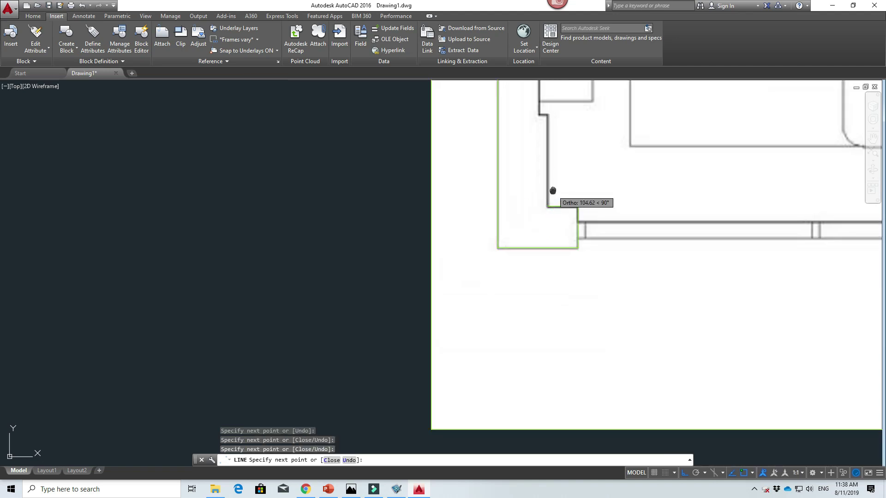
middle_click_drag(551, 193, 508, 352)
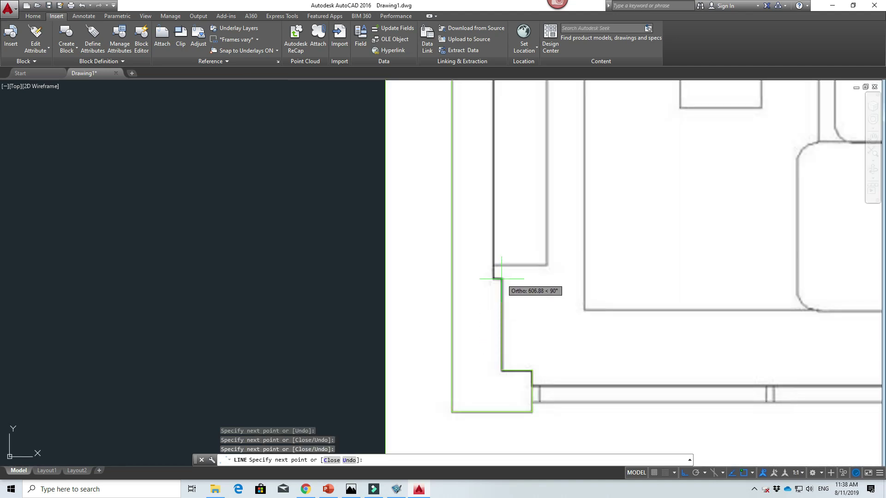
left_click(502, 279)
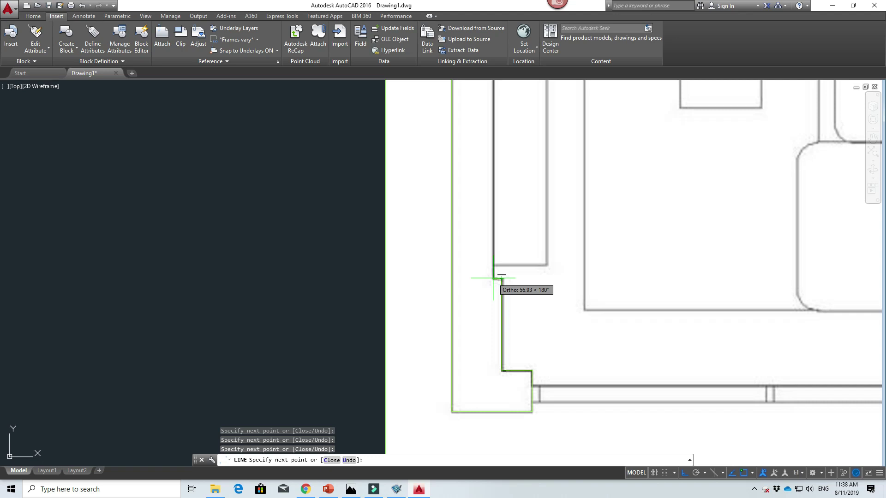
Continue the line up the living room's inner left wall to the dashed kitchen boundary and across the short jog there.
scroll(496, 226, "down", 4)
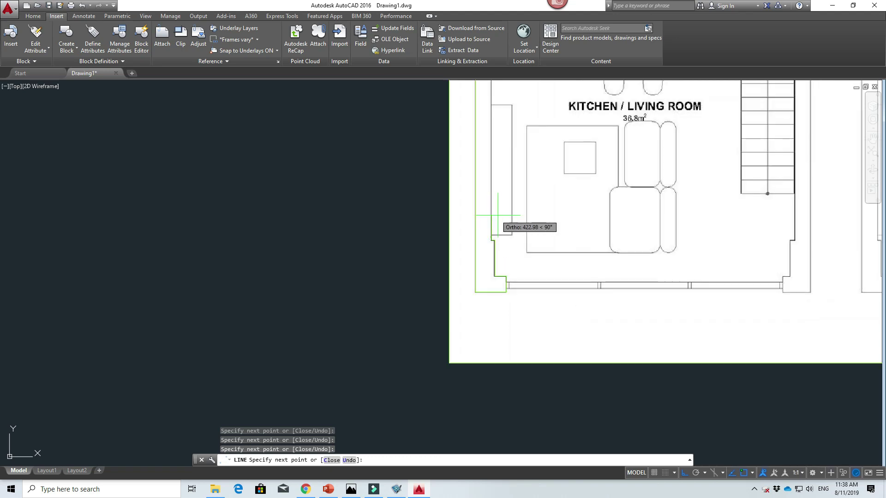
mouse_move(498, 228)
middle_mouse_down()
mouse_move(490, 258)
mouse_move(503, 265)
middle_mouse_up()
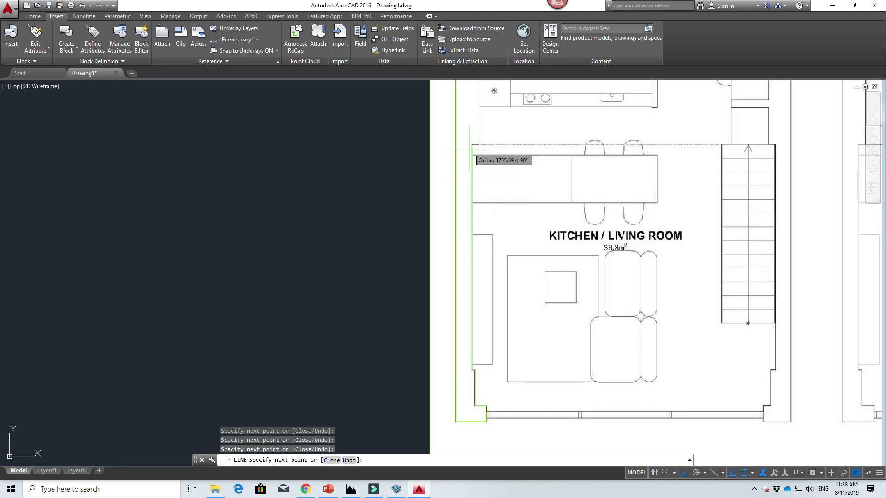
scroll(471, 145, "up", 10)
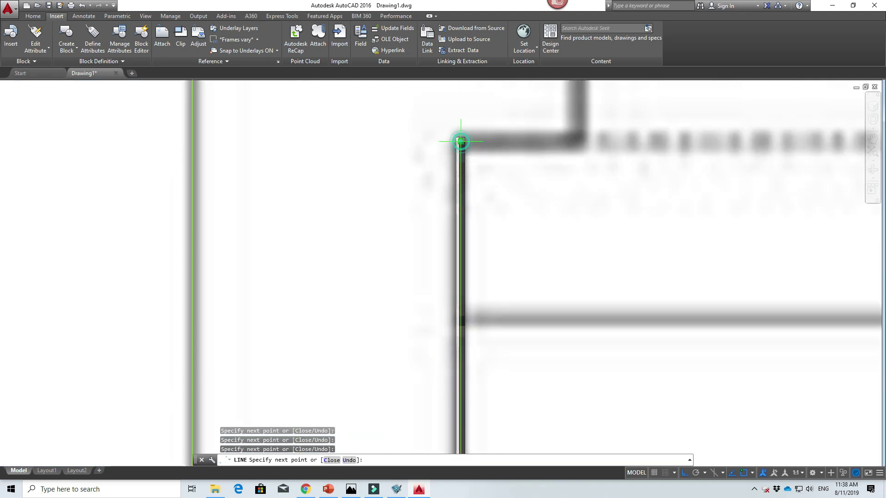
left_click(460, 139)
scroll(577, 138, "down", 5)
left_click(578, 138)
Continue the inner wall line up from the kitchen jog to the bathroom's upper inner wall.
scroll(578, 138, "down", 3)
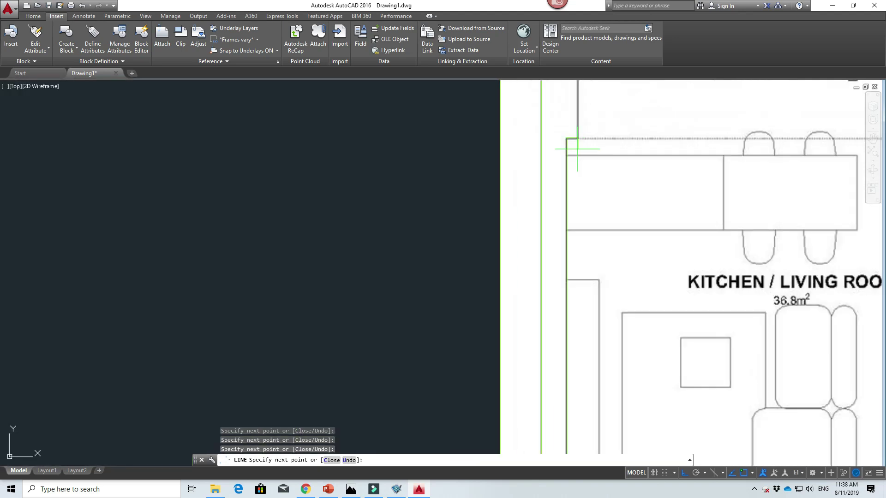
middle_click_drag(576, 143, 515, 234)
scroll(535, 252, "down", 2)
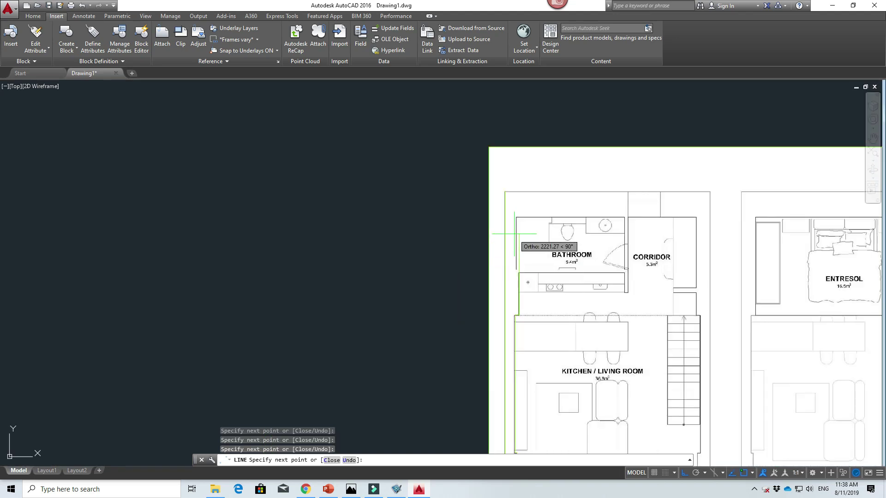
scroll(514, 233, "up", 2)
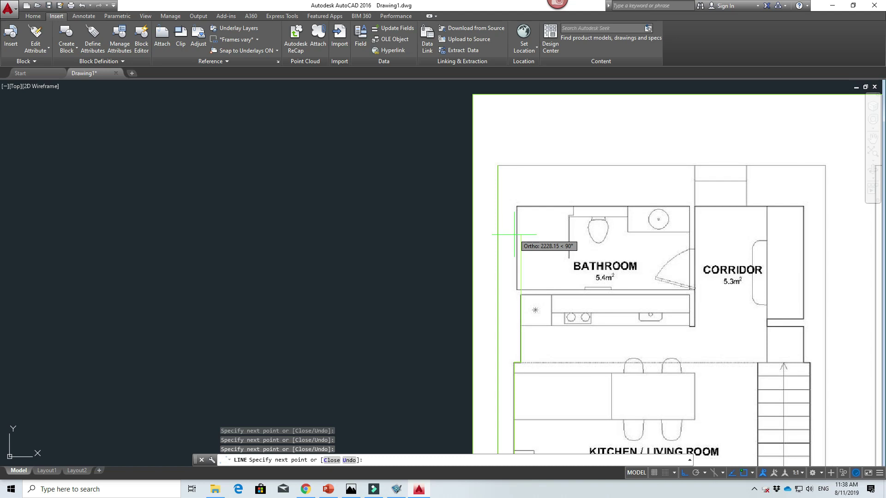
left_click(522, 204)
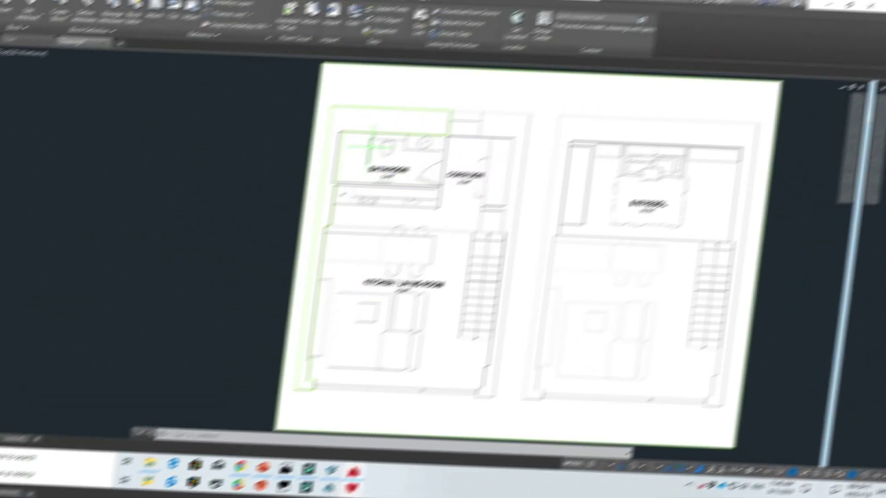
Examine the traced left wall outline against the plan image, especially around the bathroom and the doorway beside it.
scroll(358, 131, "up", 2)
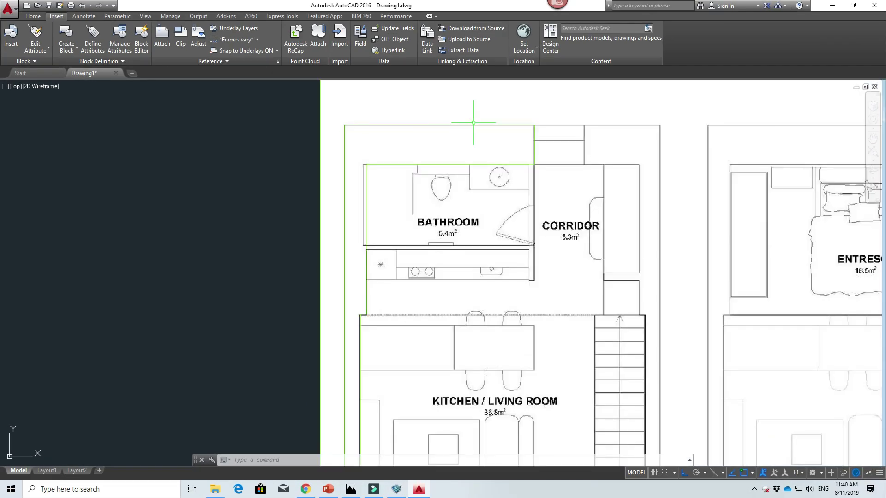
scroll(382, 160, "down", 3)
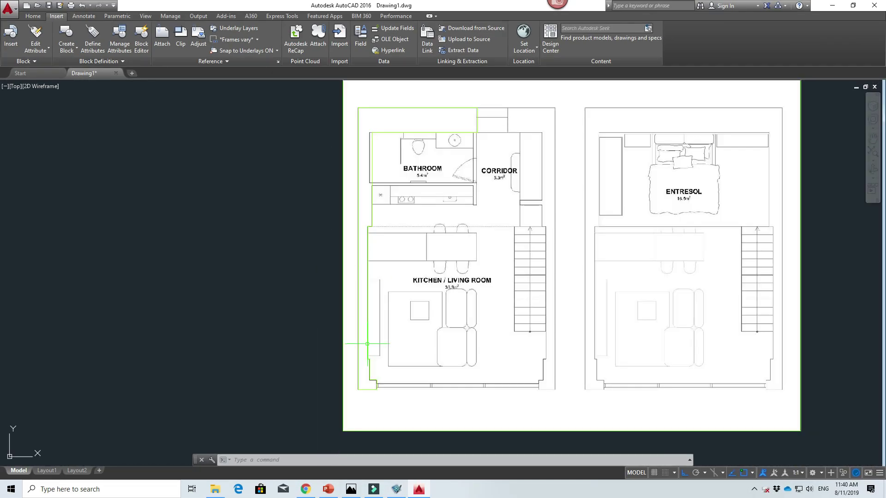
mouse_move(367, 343)
middle_mouse_down()
mouse_move(364, 334)
mouse_move(360, 357)
middle_mouse_up()
scroll(384, 174, "up", 3)
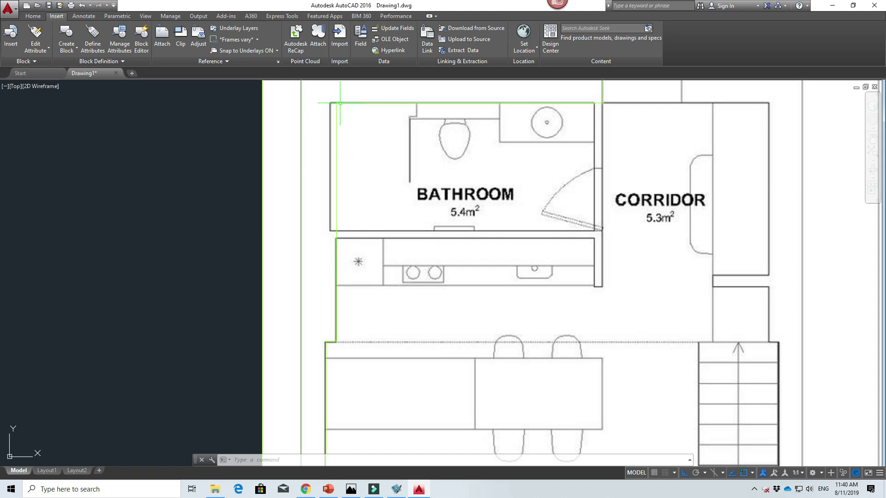
scroll(332, 111, "down", 4)
middle_click_drag(345, 179, 359, 215)
scroll(354, 187, "up", 4)
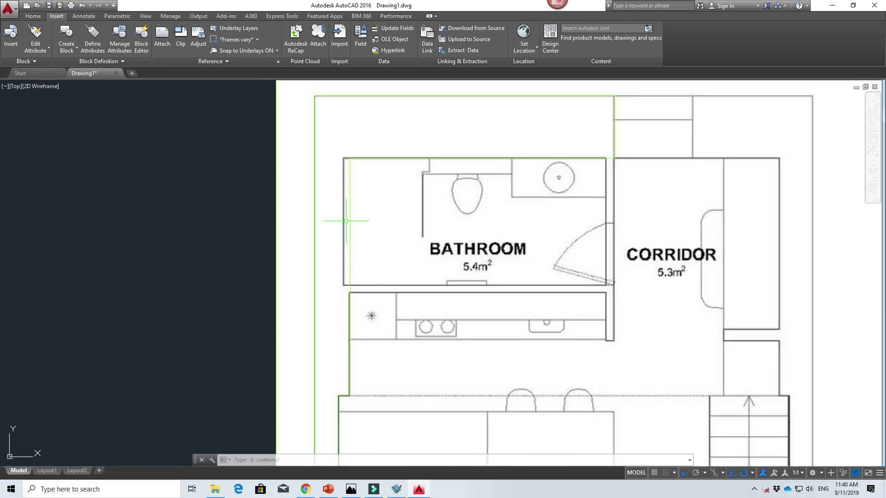
scroll(346, 221, "up", 3)
scroll(382, 172, "down", 3)
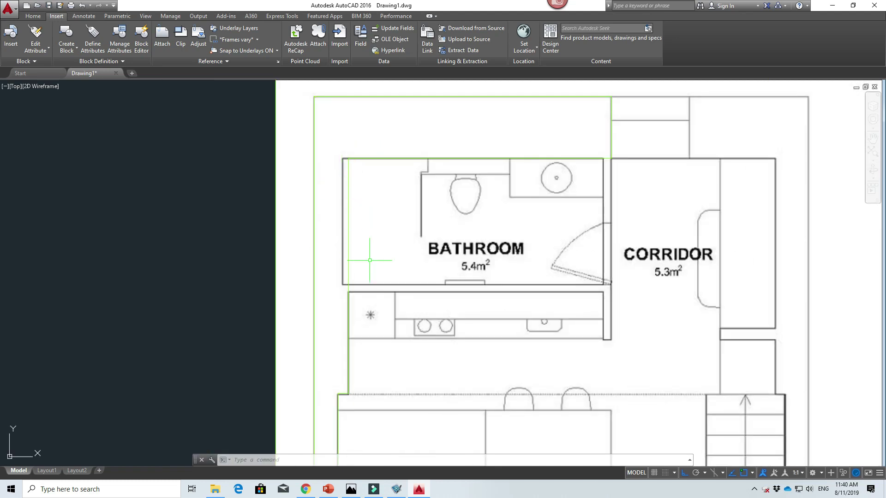
scroll(354, 204, "down", 2)
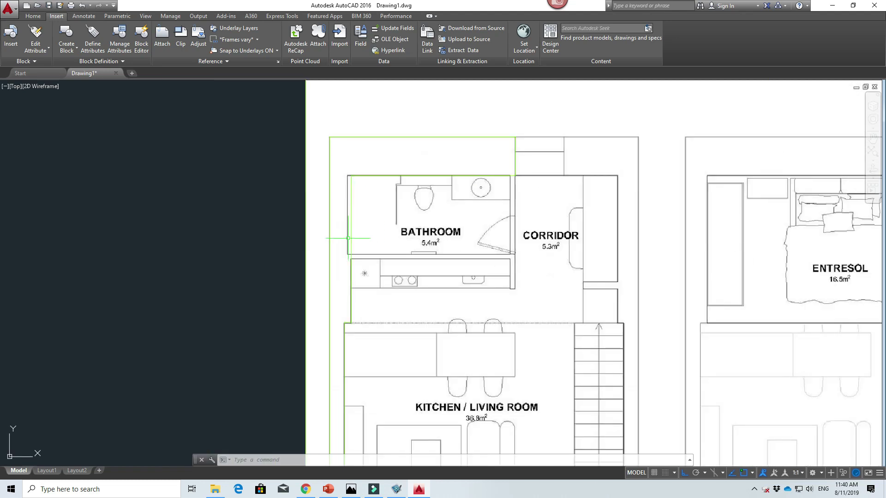
scroll(488, 229, "up", 2)
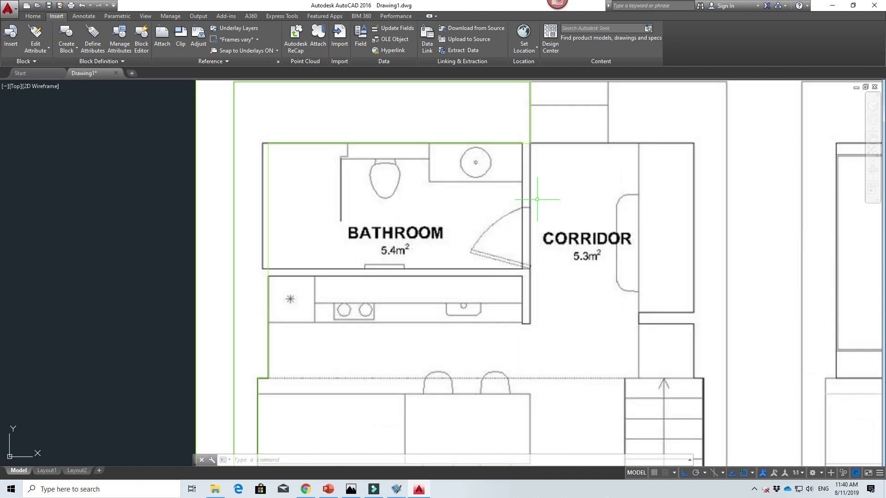
middle_click_drag(531, 203, 494, 212)
scroll(419, 127, "up", 2)
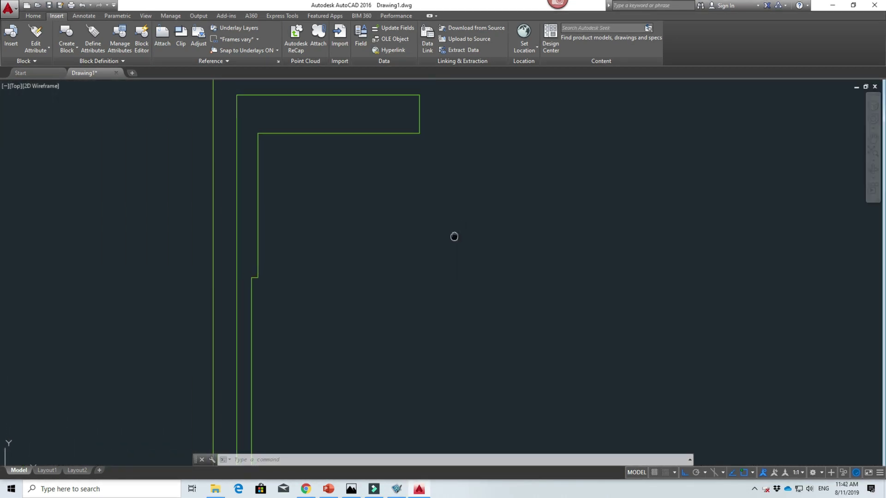
middle_click_drag(454, 236, 451, 305)
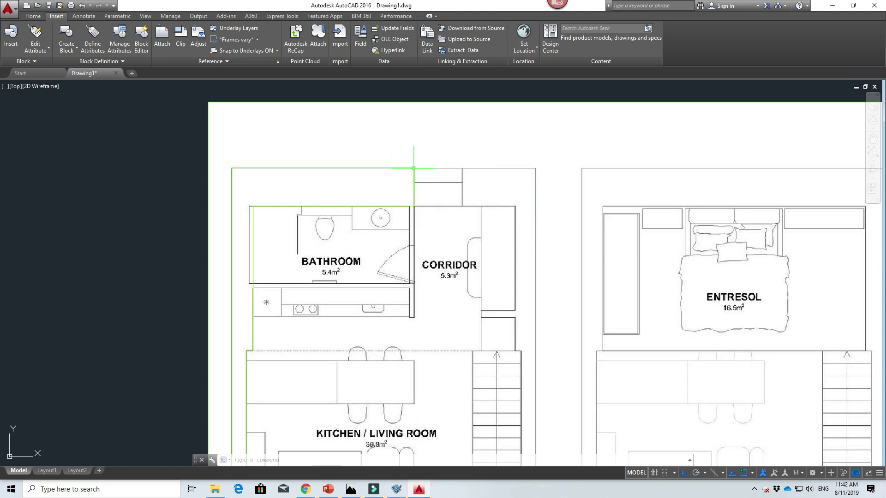
Draw a line along the left plan's upper outer wall, from the entrance opening's right edge to the upper-right corner.
scroll(454, 164, "up", 6)
middle_click_drag(454, 173, 495, 191)
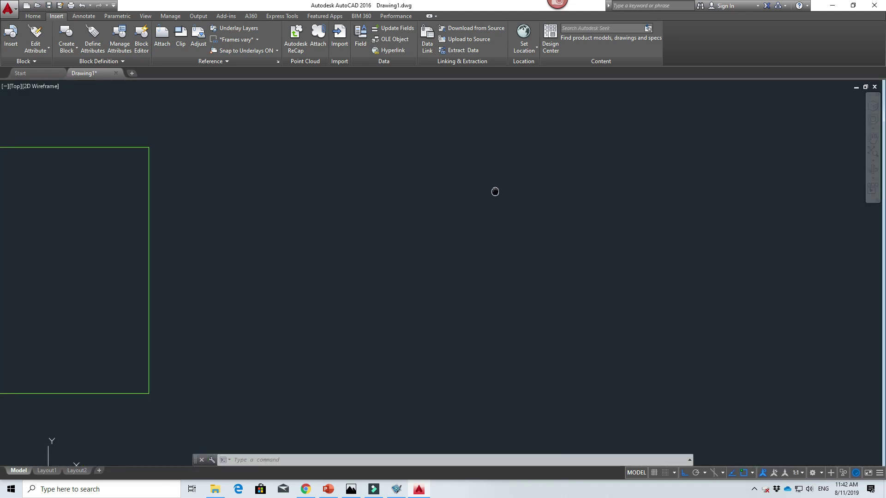
type("1ine")
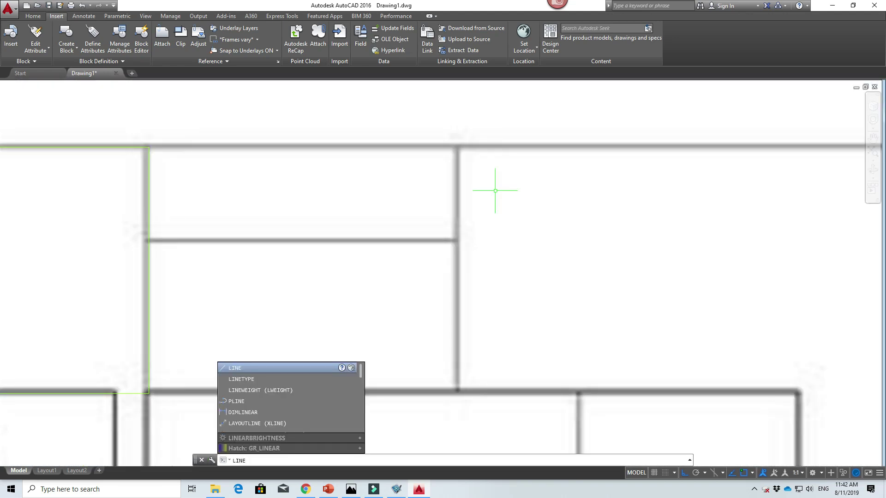
key("Return")
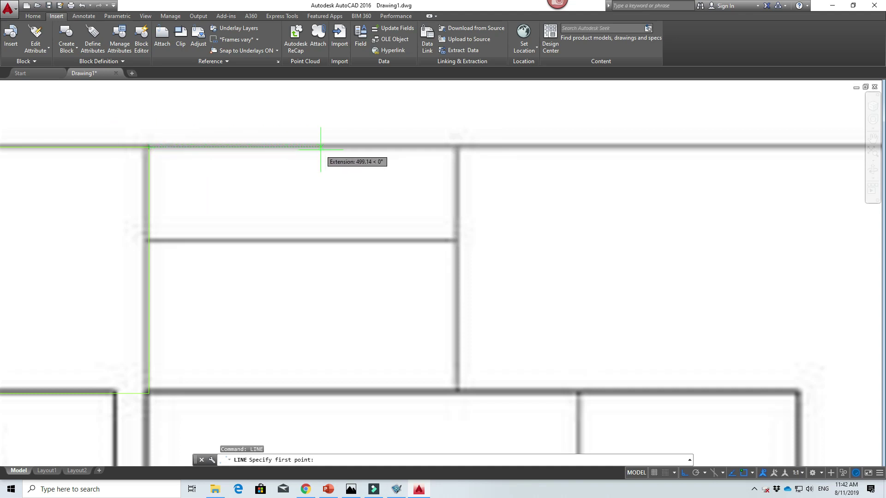
left_click(456, 147)
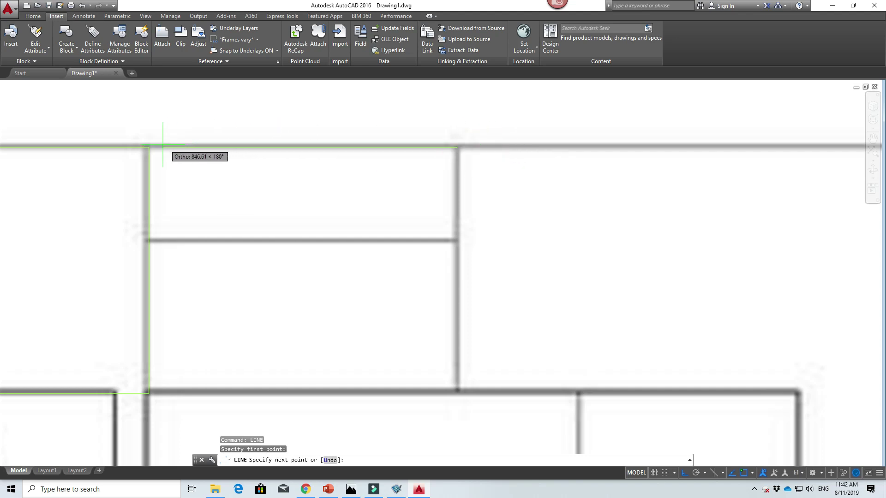
scroll(614, 159, "down", 2)
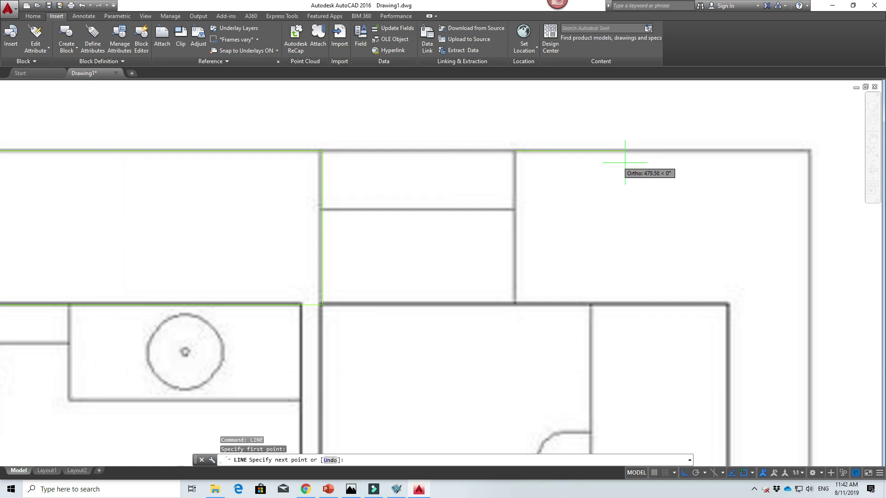
left_click(809, 151)
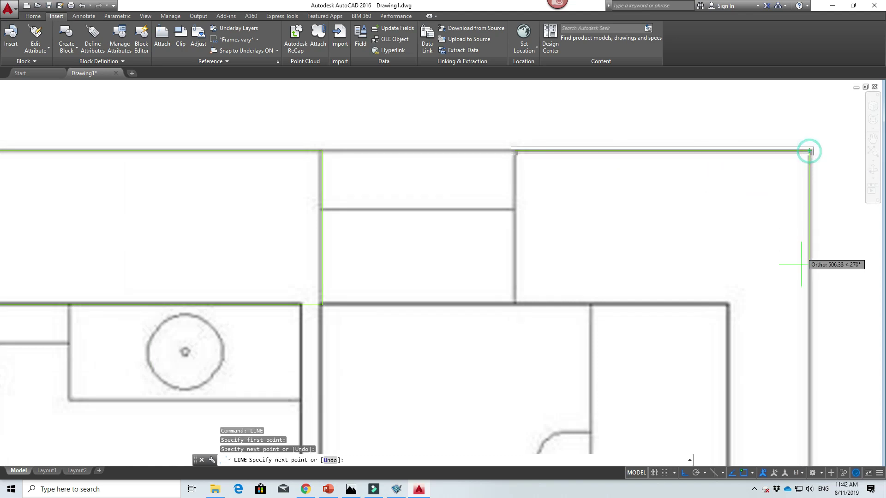
Continue the line down the outer right wall to its lower-right corner, level with the base of the left wall.
scroll(793, 277, "down", 3)
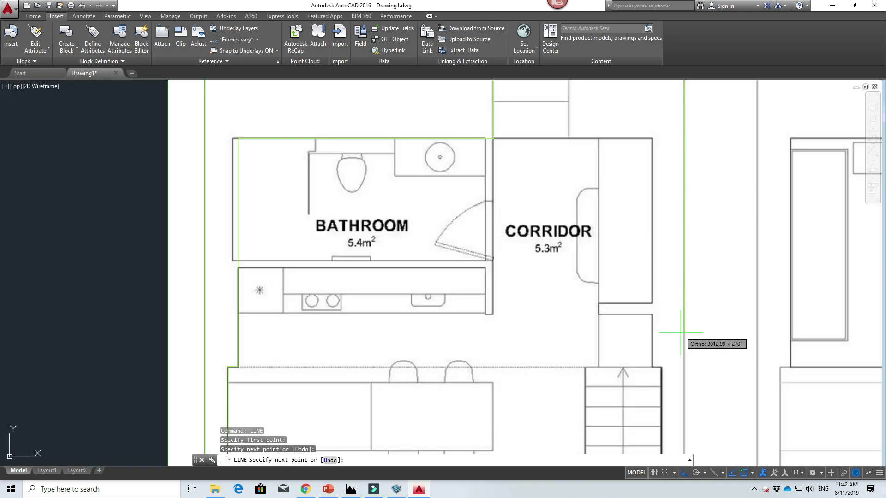
mouse_move(680, 332)
middle_mouse_down()
mouse_move(678, 348)
mouse_move(647, 162)
middle_mouse_up()
scroll(672, 405, "down", 5)
scroll(673, 405, "up", 10)
mouse_move(672, 405)
middle_mouse_down()
mouse_move(653, 403)
mouse_move(629, 267)
middle_mouse_up()
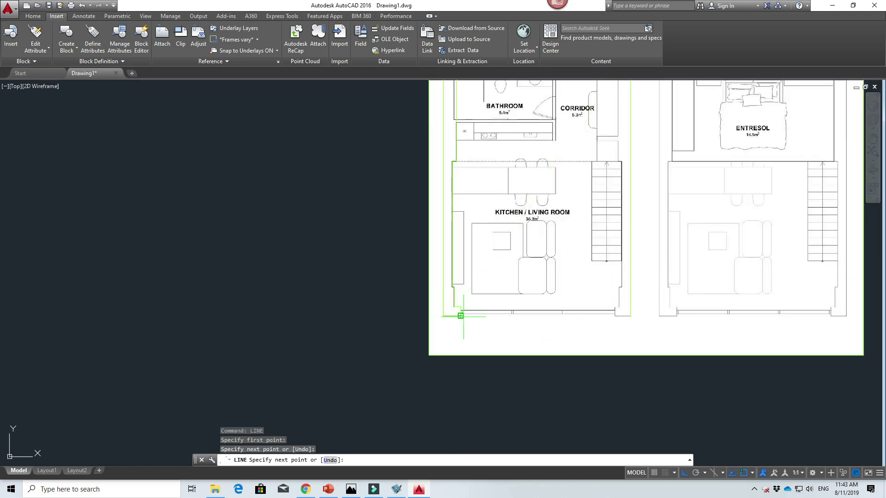
scroll(461, 316, "up", 3)
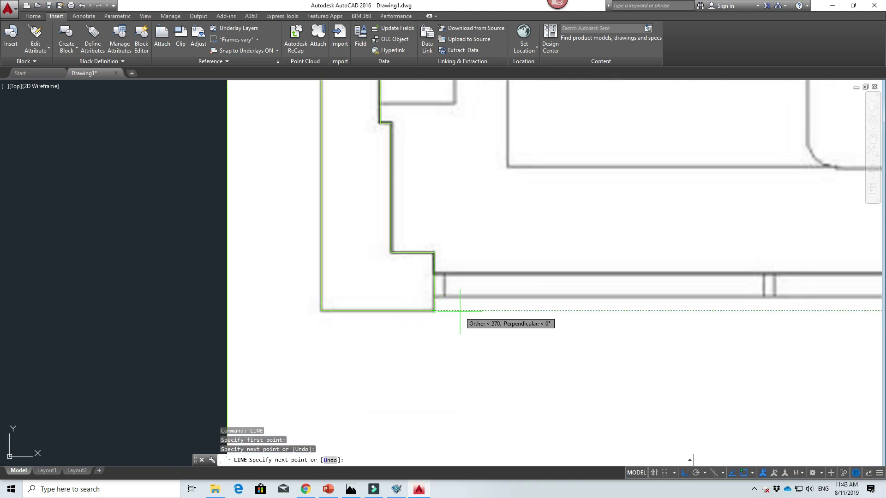
scroll(705, 310, "down", 2)
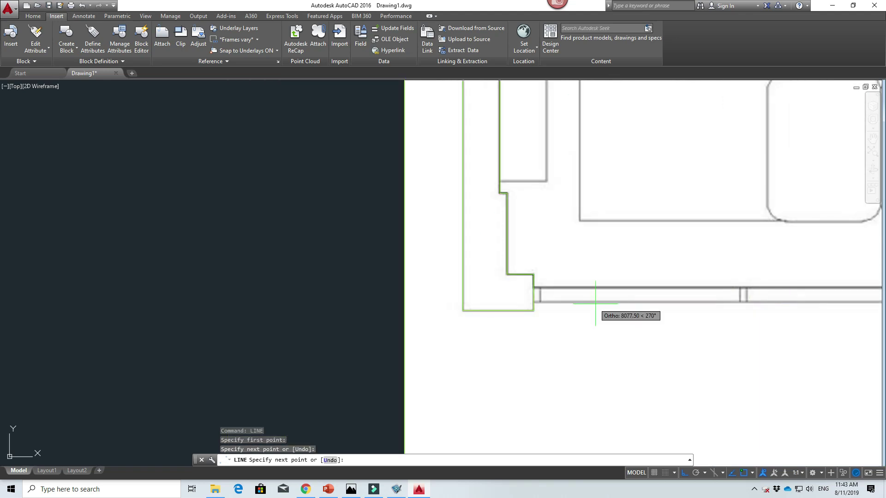
scroll(563, 306, "down", 3)
scroll(628, 312, "up", 3)
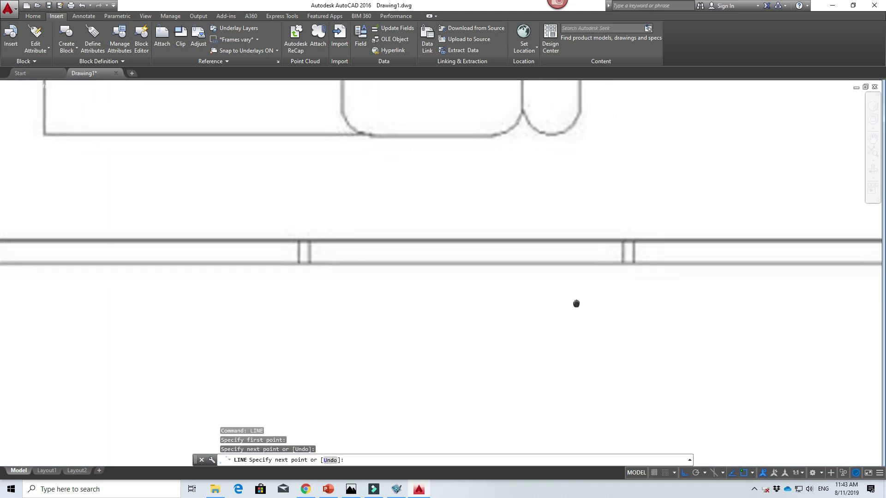
scroll(576, 304, "down", 2)
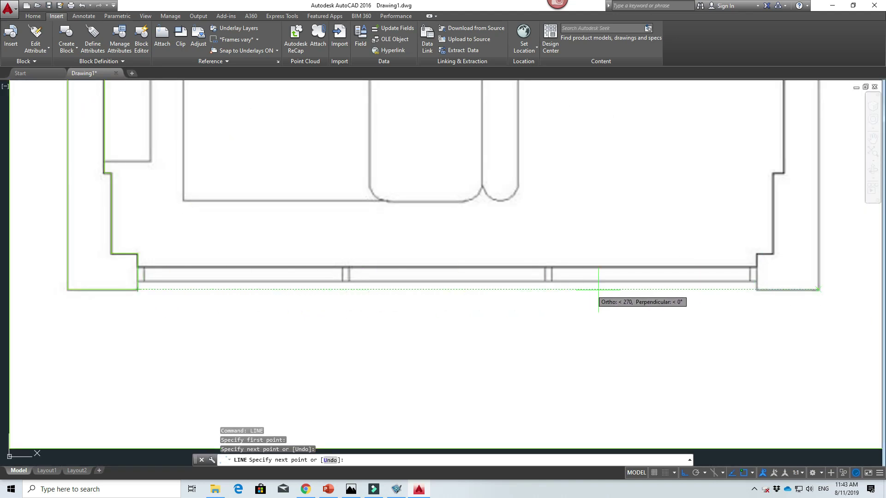
left_click(819, 290)
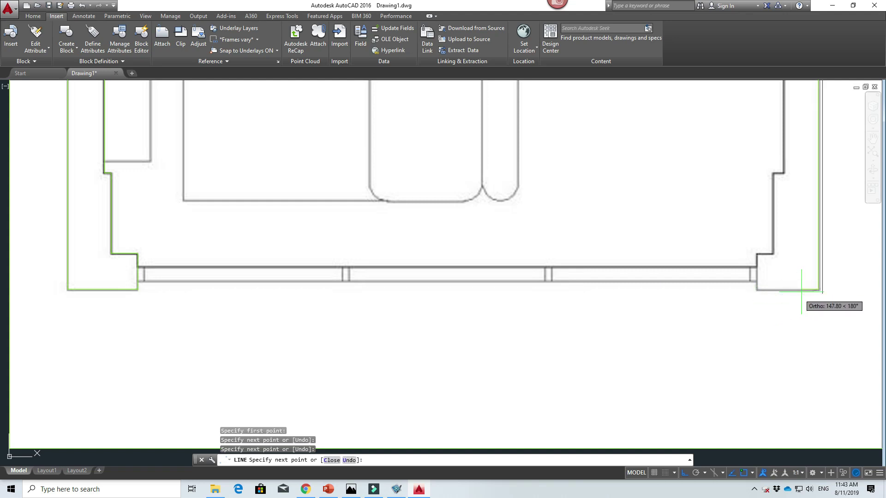
Continue the line across the base of the lower-right wall end and up the window-side face to the short jog.
scroll(802, 291, "down", 2)
scroll(755, 300, "up", 5)
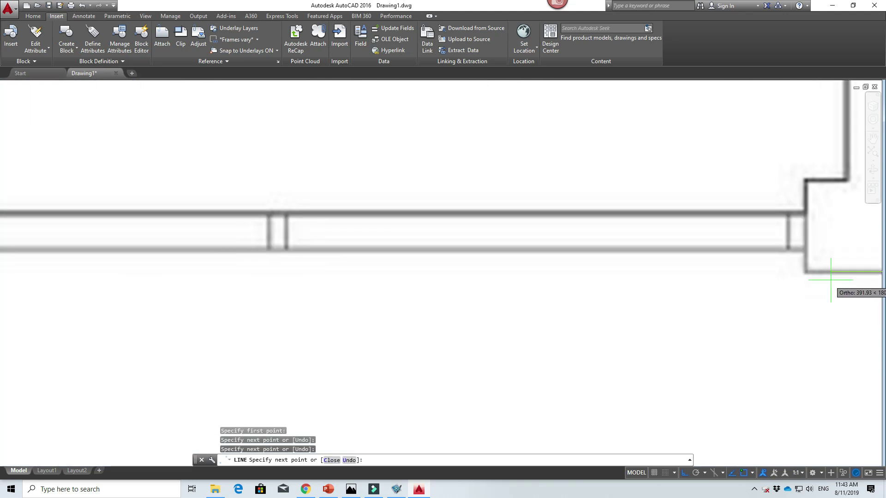
left_click(806, 271)
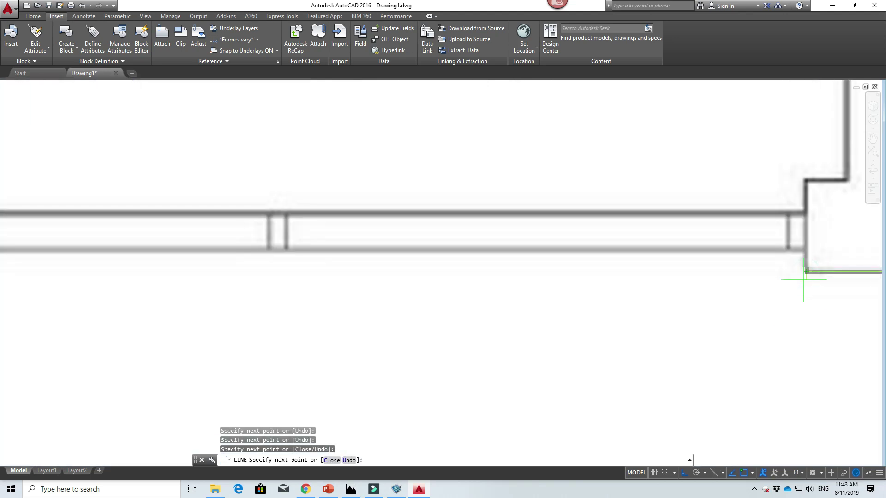
scroll(803, 208, "down", 2)
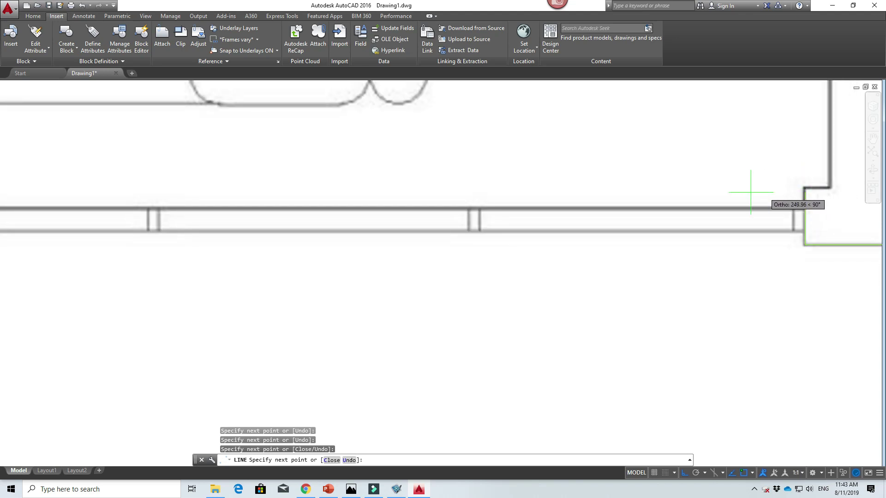
scroll(748, 188, "down", 2)
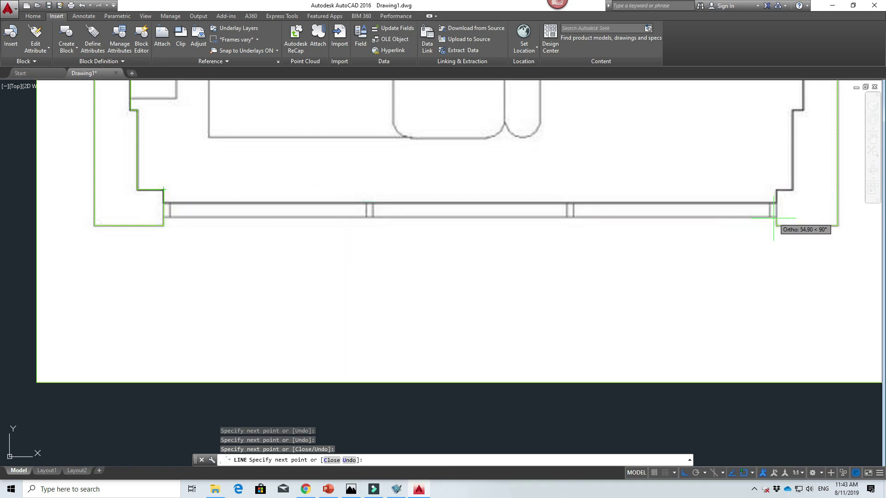
left_click(776, 189)
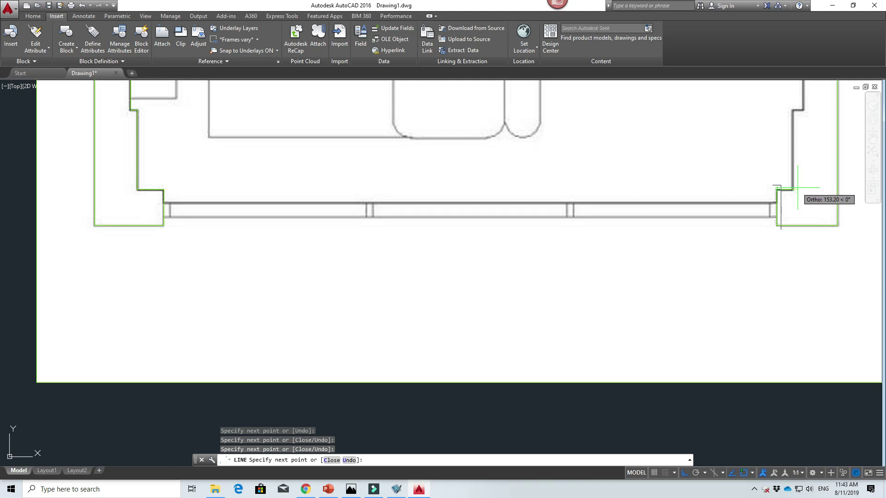
Continue the line from the lower-right wall end across the short jog toward the living room's inner right wall.
scroll(794, 182, "down", 2)
mouse_move(797, 187)
middle_mouse_down()
mouse_move(638, 203)
mouse_move(603, 251)
mouse_move(588, 294)
middle_mouse_up()
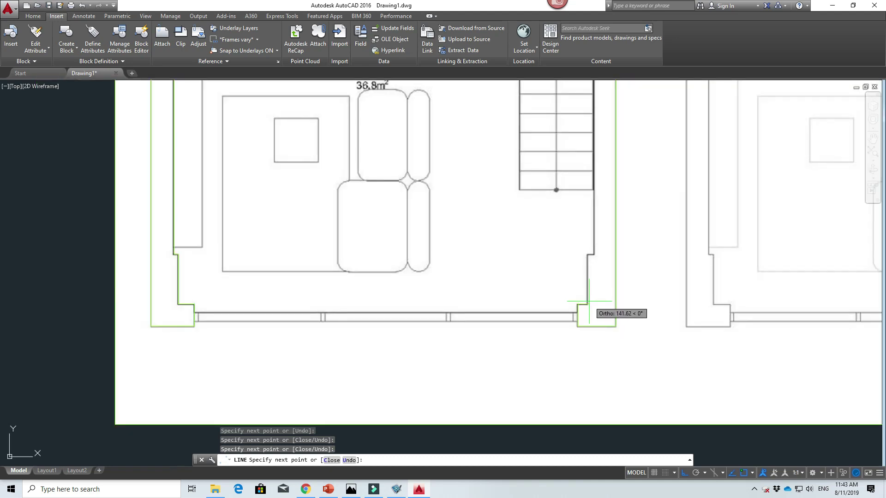
scroll(589, 301, "down", 3)
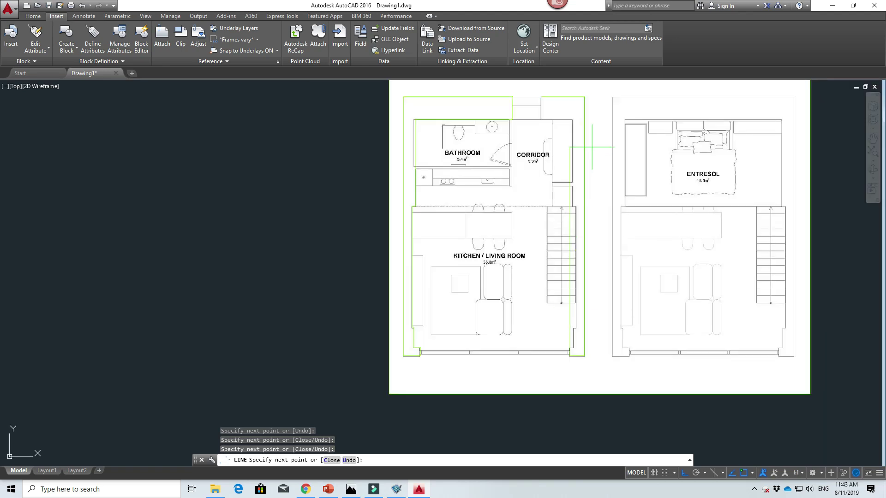
left_click(570, 347)
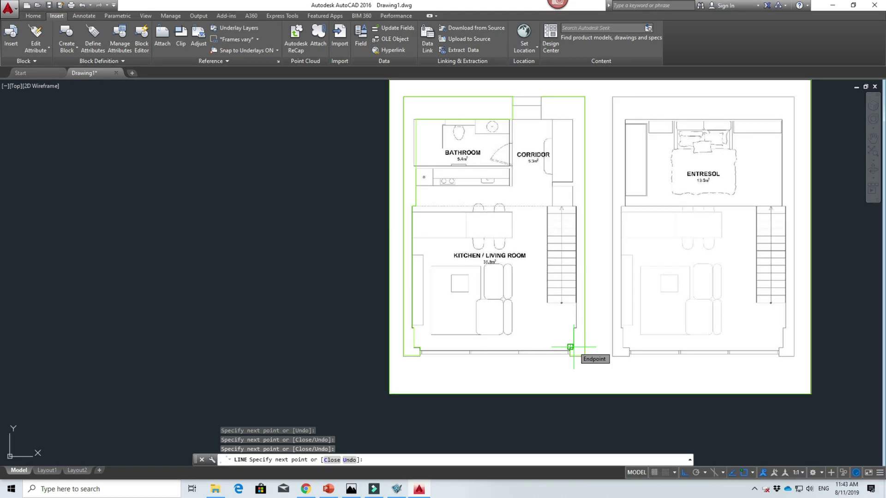